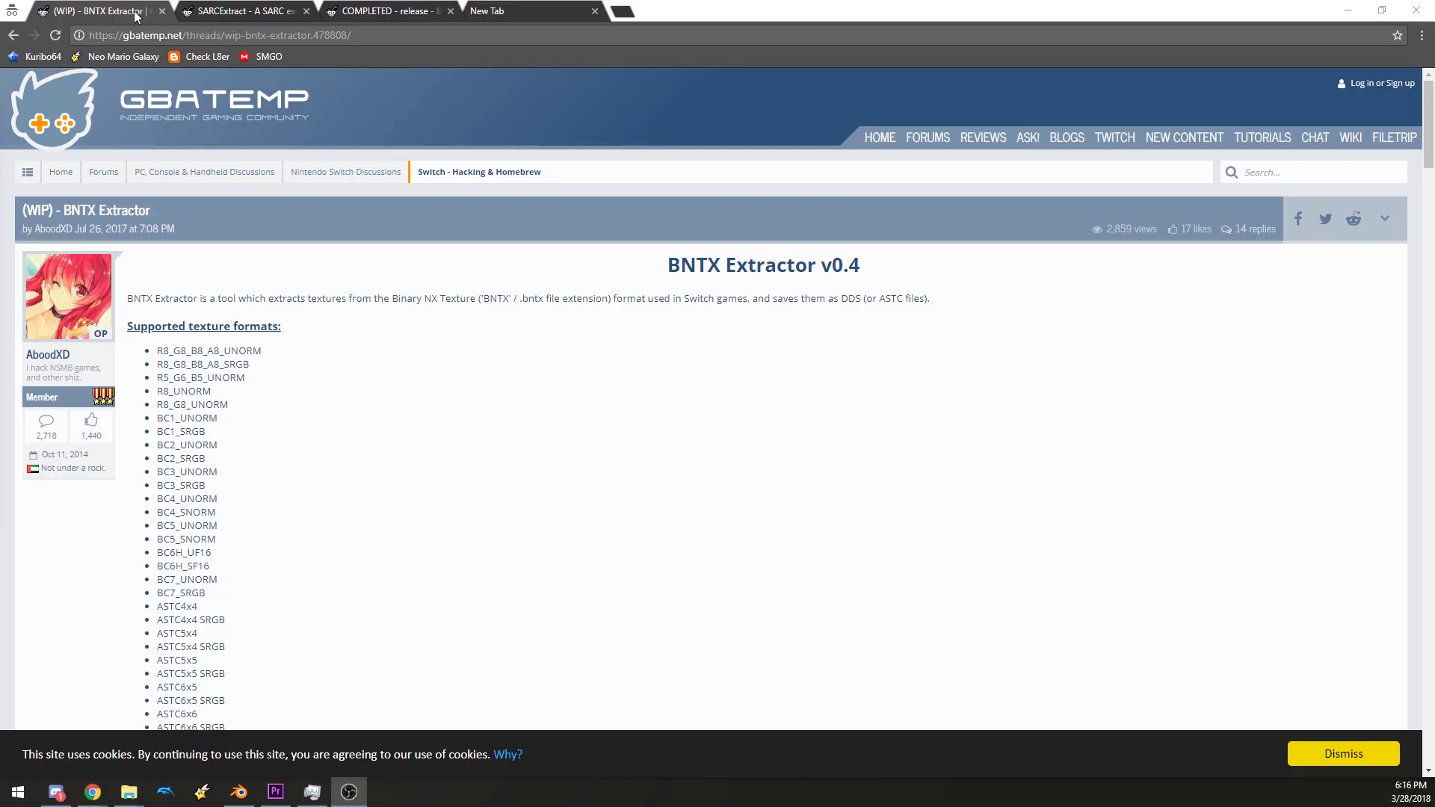
Review the SARCExtract and BNTX Extractor threads in Chrome.
{"action": "left_click", "coordinate": [287, 11]}
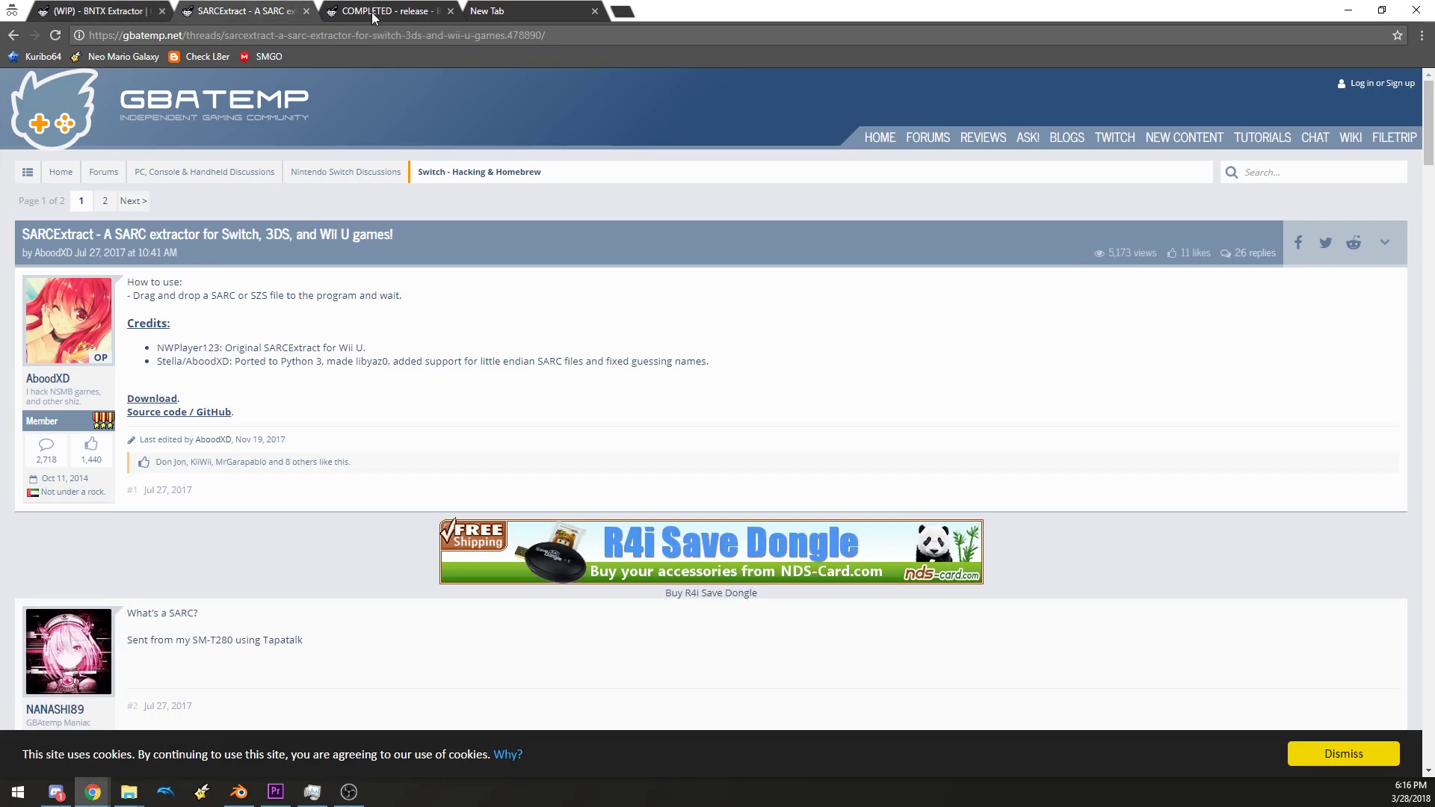
{"action": "left_click", "coordinate": [117, 13]}
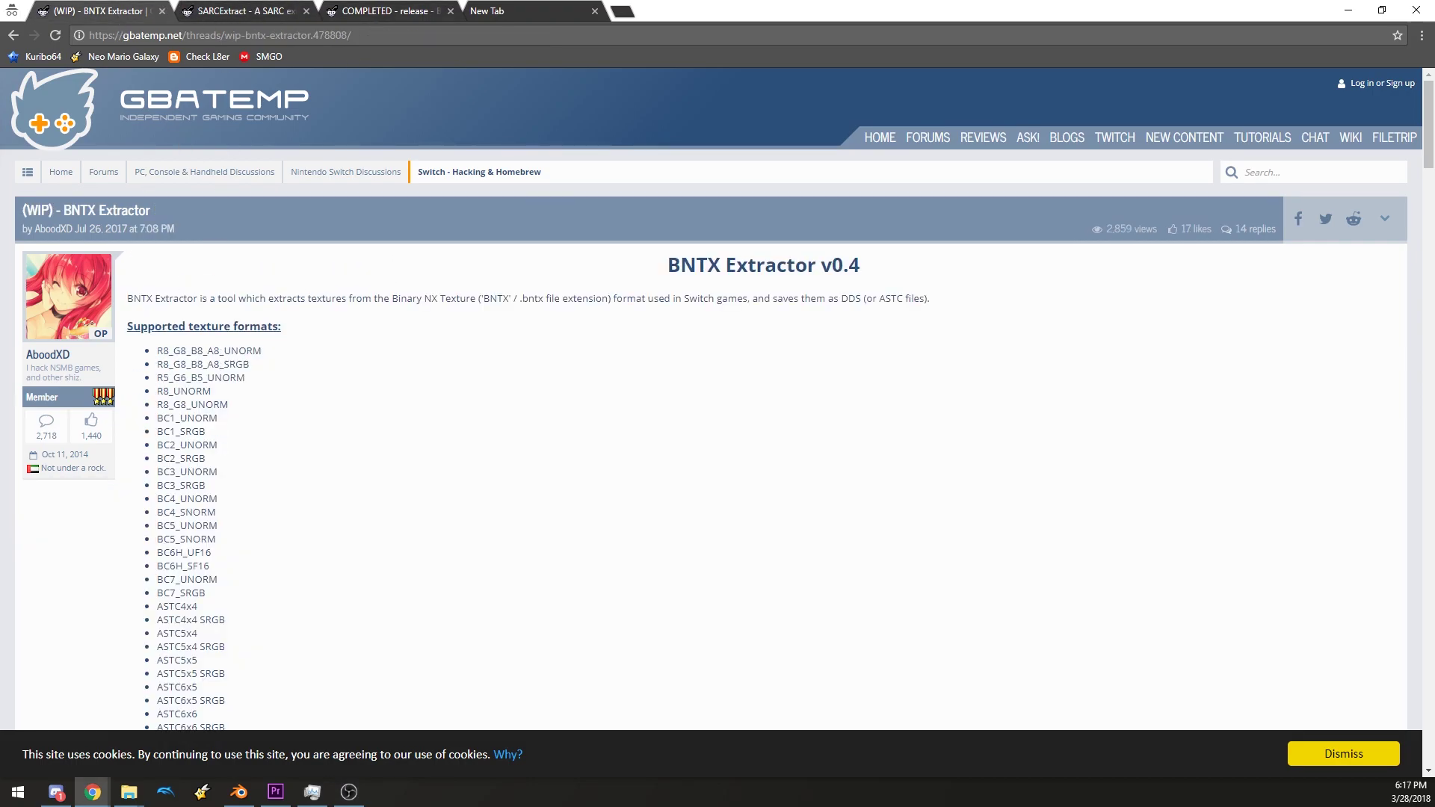
{"action": "left_click", "coordinate": [274, 9]}
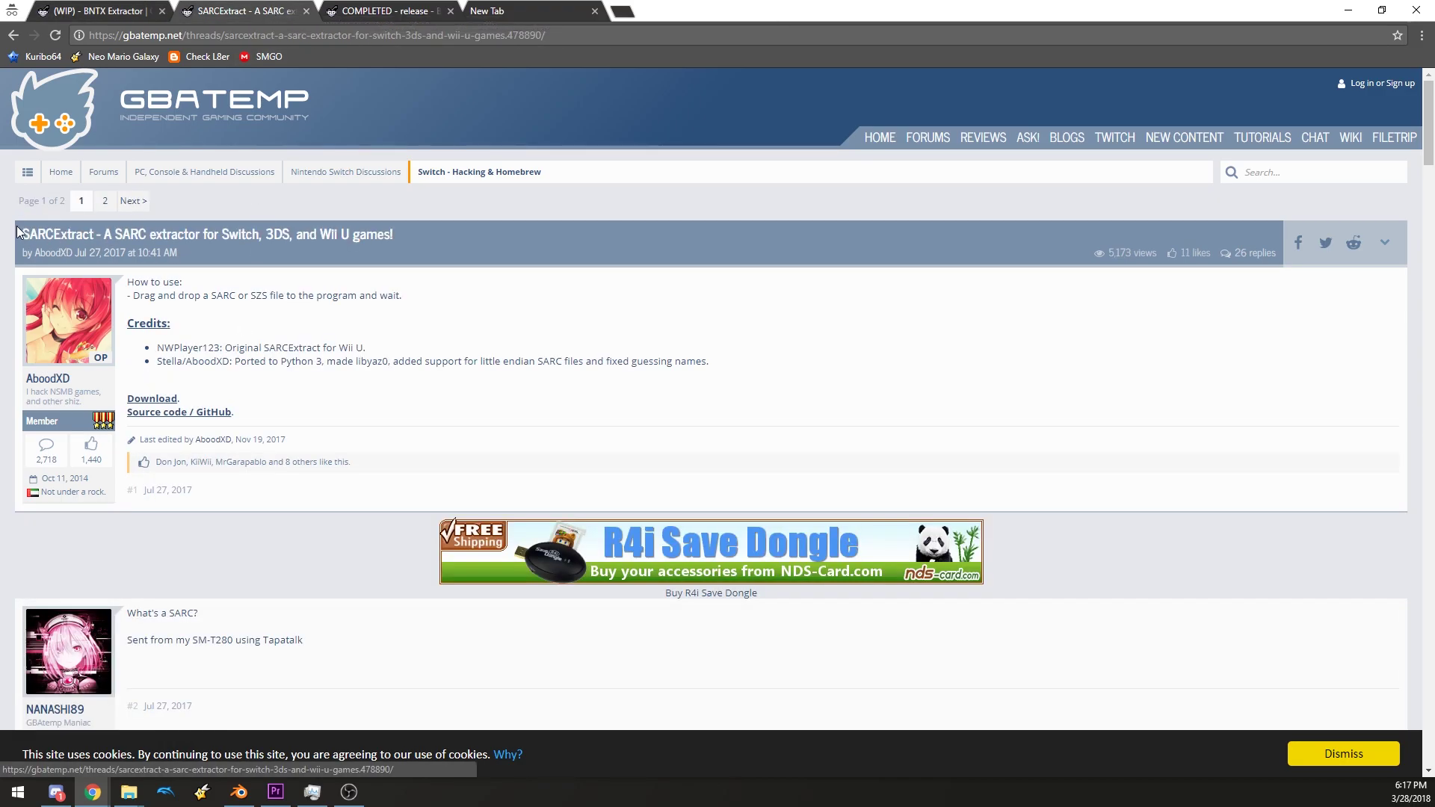
{"action": "left_click_drag", "start_coordinate": [17, 233], "coordinate": [41, 229]}
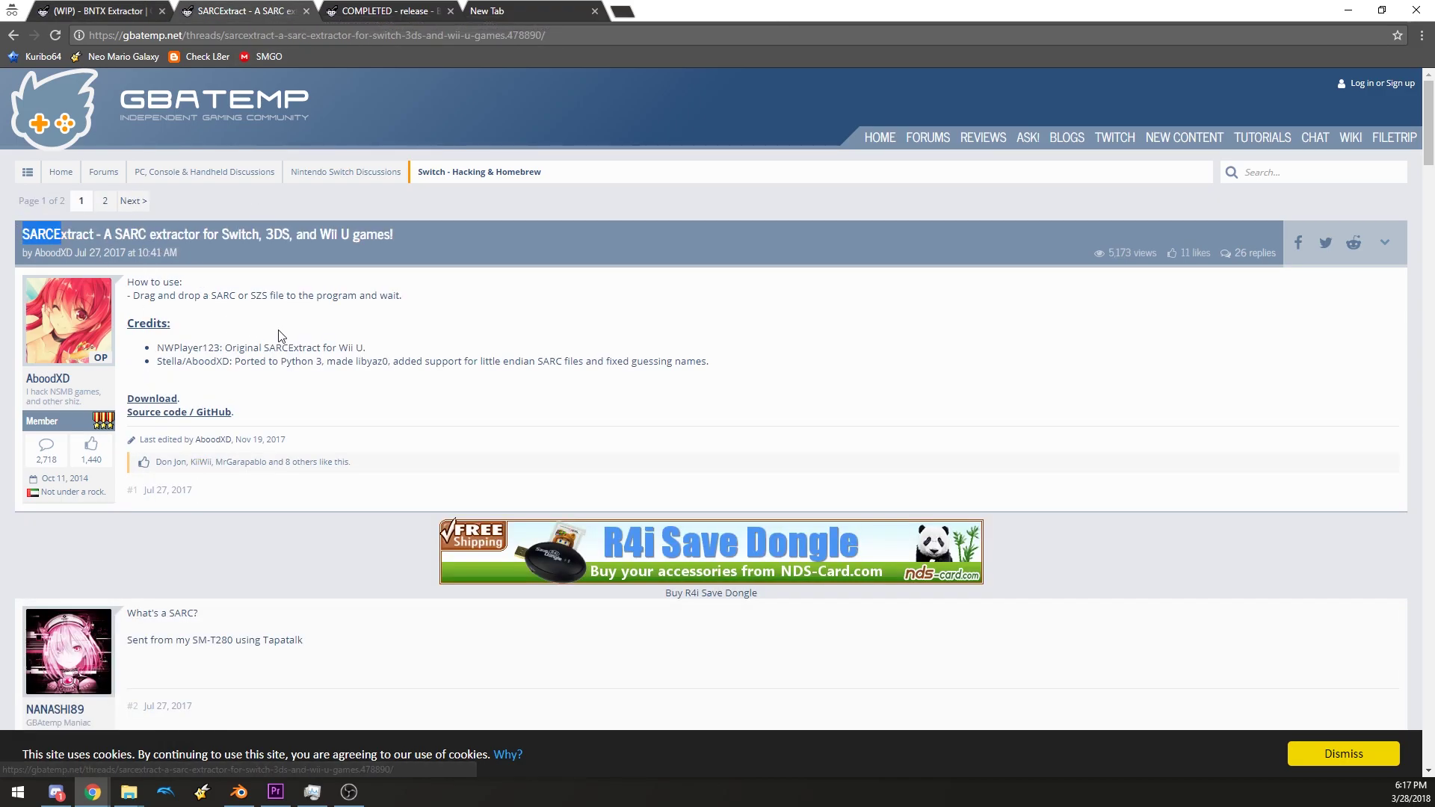
{"action": "left_click", "coordinate": [471, 313]}
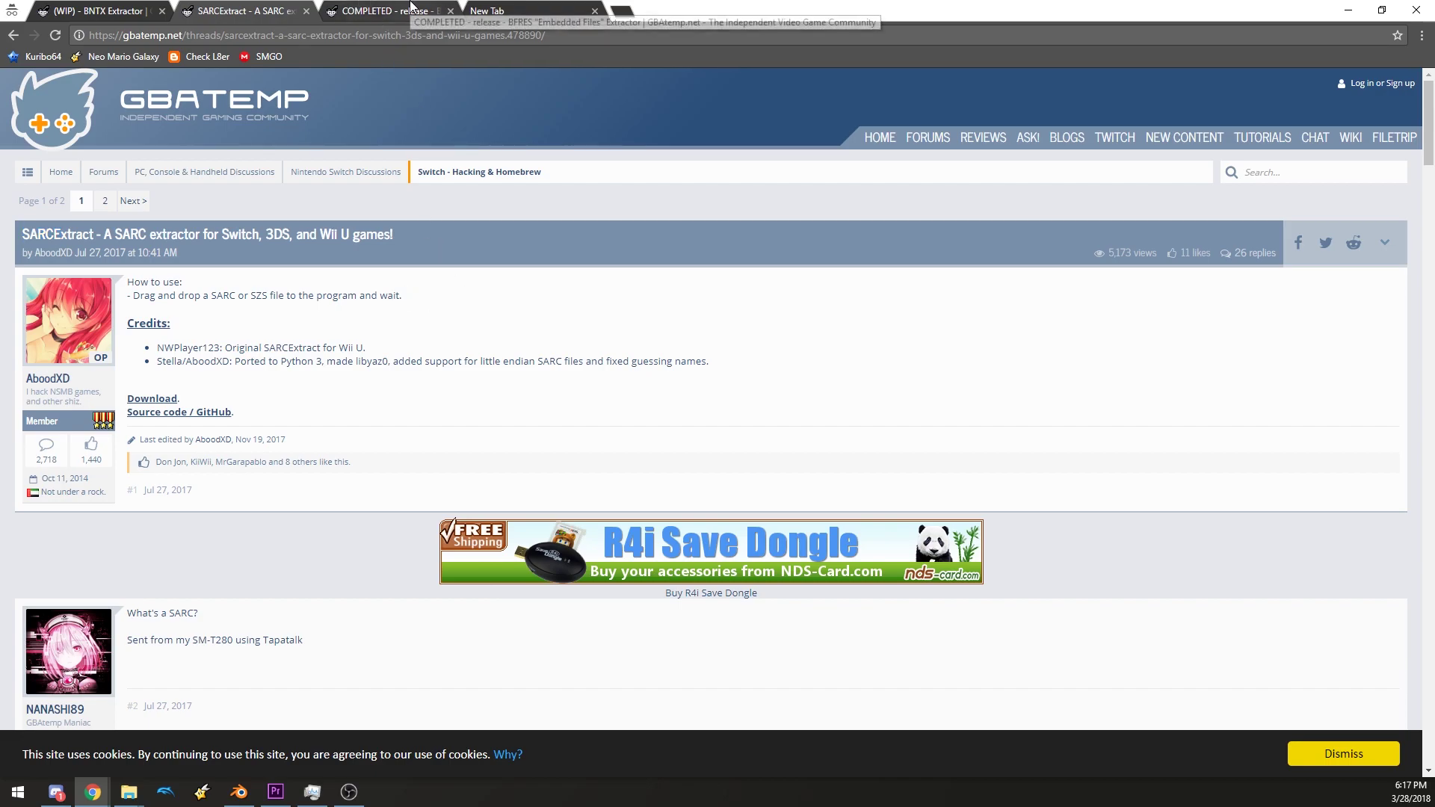
Check the BFRES Embedded Files Extractor thread and the BFRES_Script_R6.5.ms download link.
{"action": "left_click", "coordinate": [354, 9]}
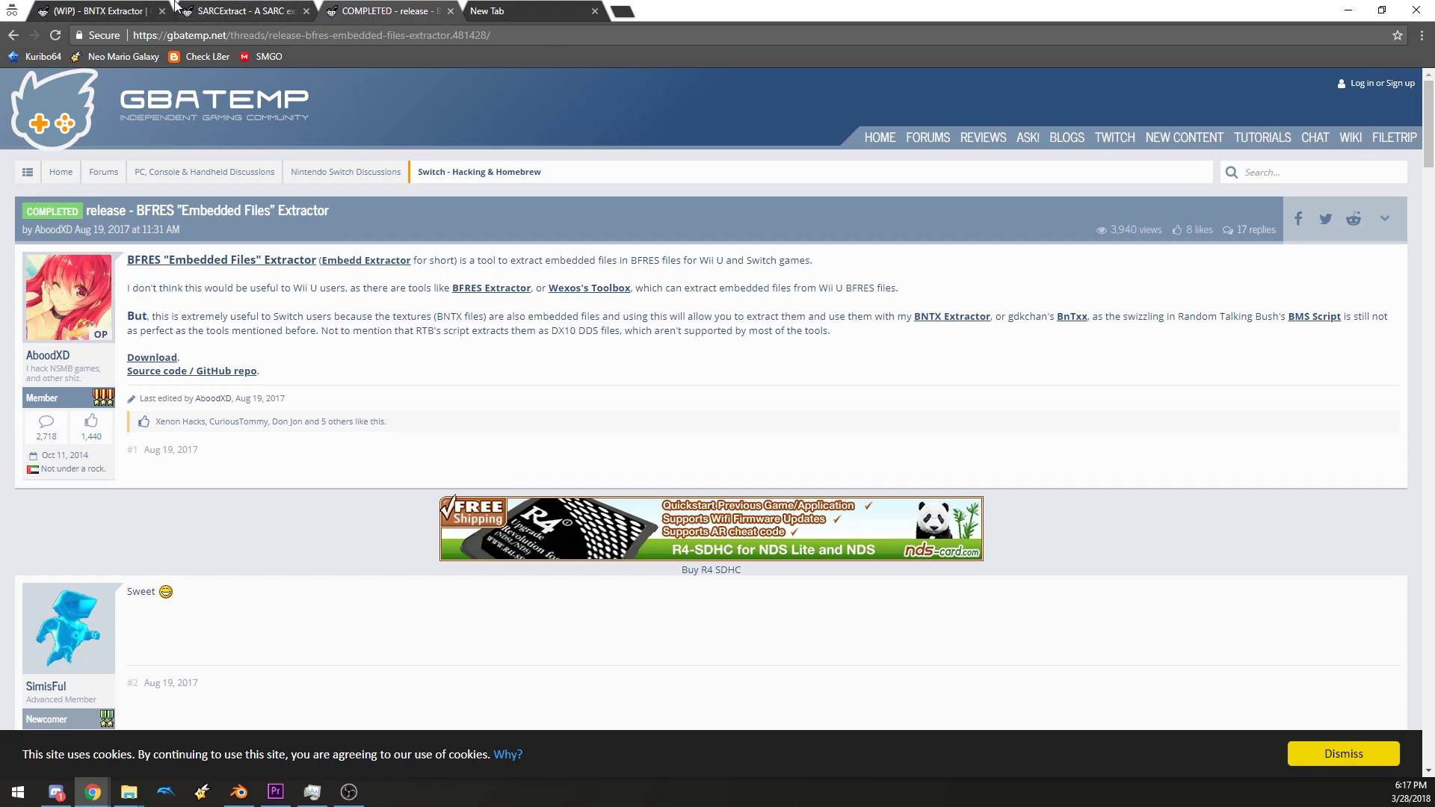
{"action": "left_click", "coordinate": [488, 10]}
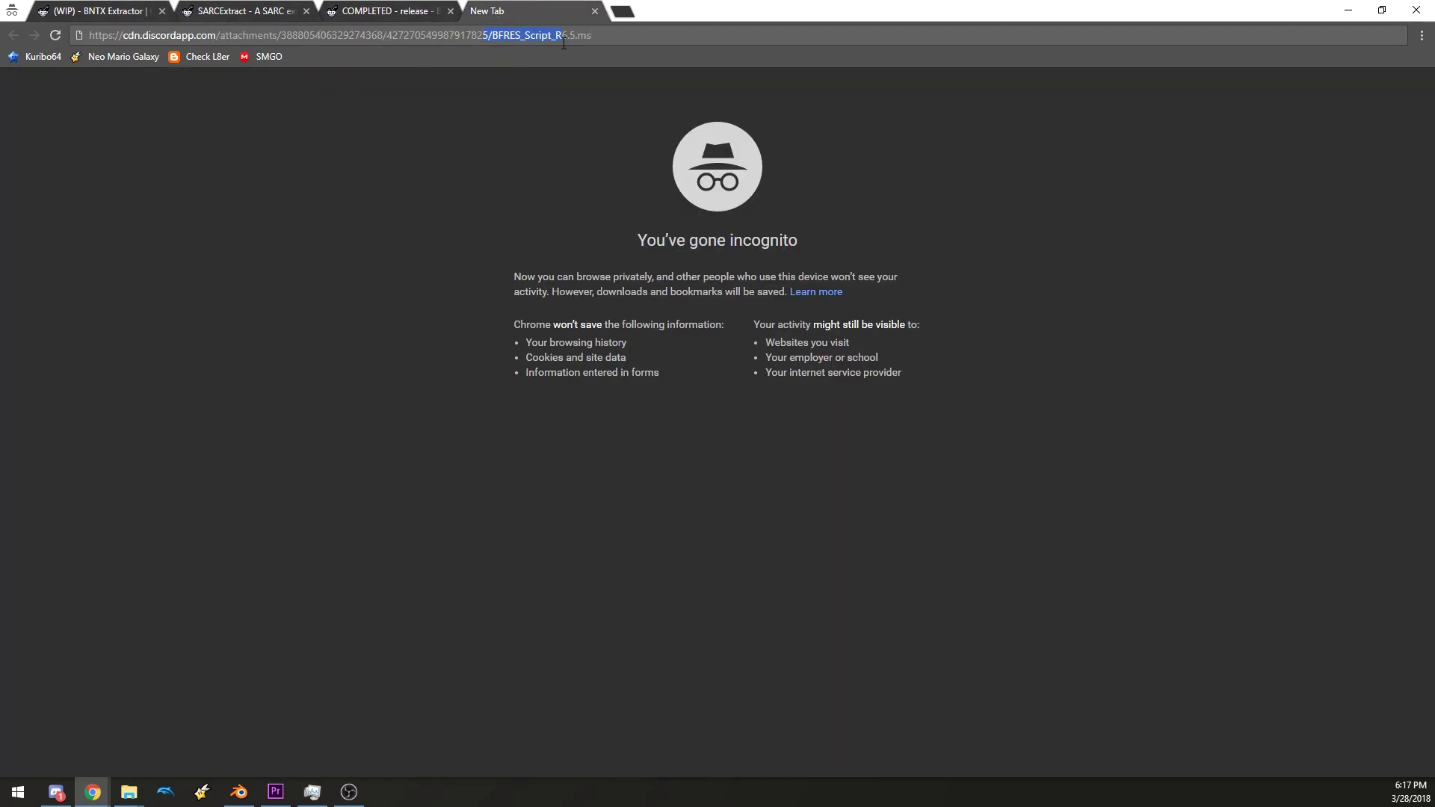
{"action": "left_click", "coordinate": [597, 34]}
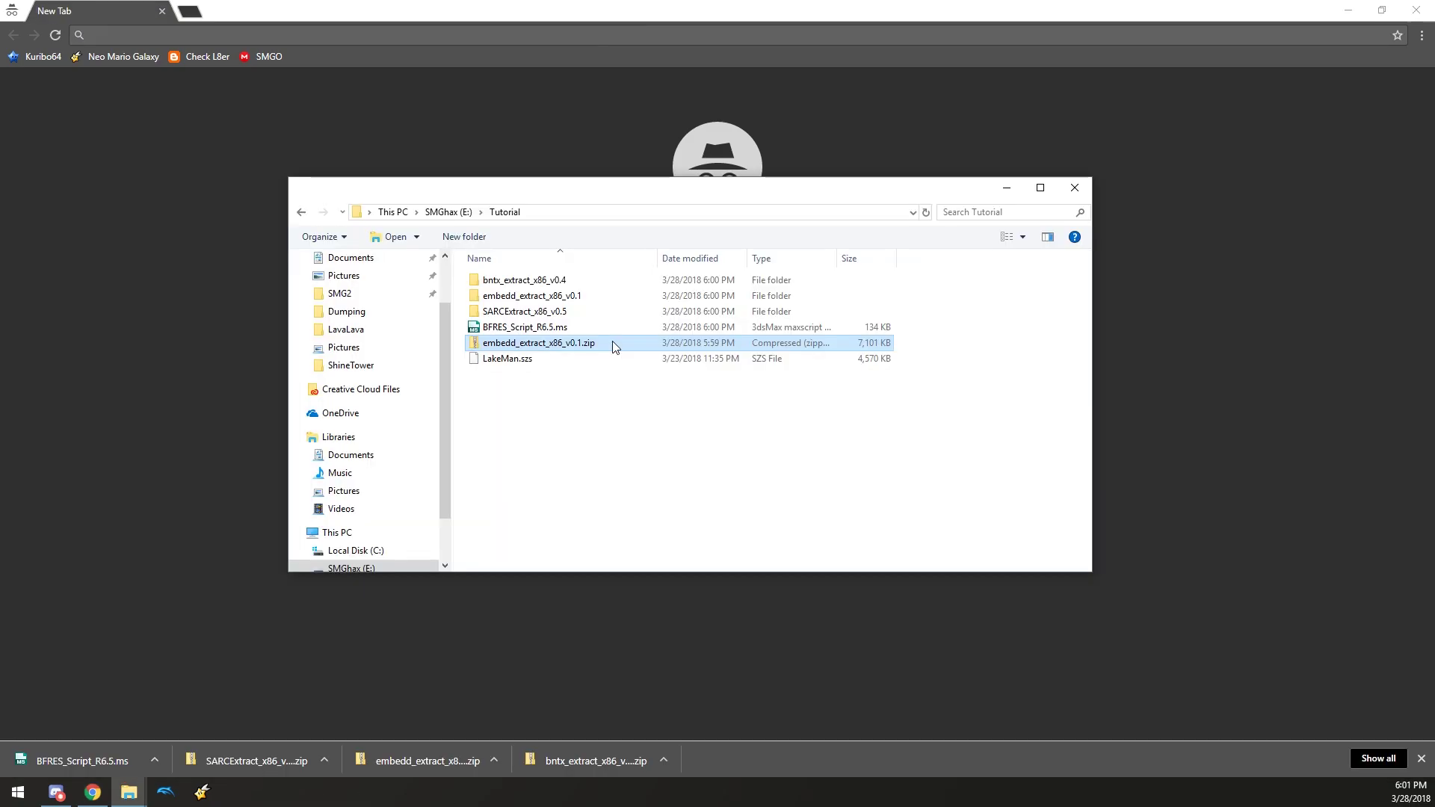
Delete embedd_extract_x86_v0.1.zip from the Tutorial folder and close Chrome.
{"action": "key", "text": "Delete"}
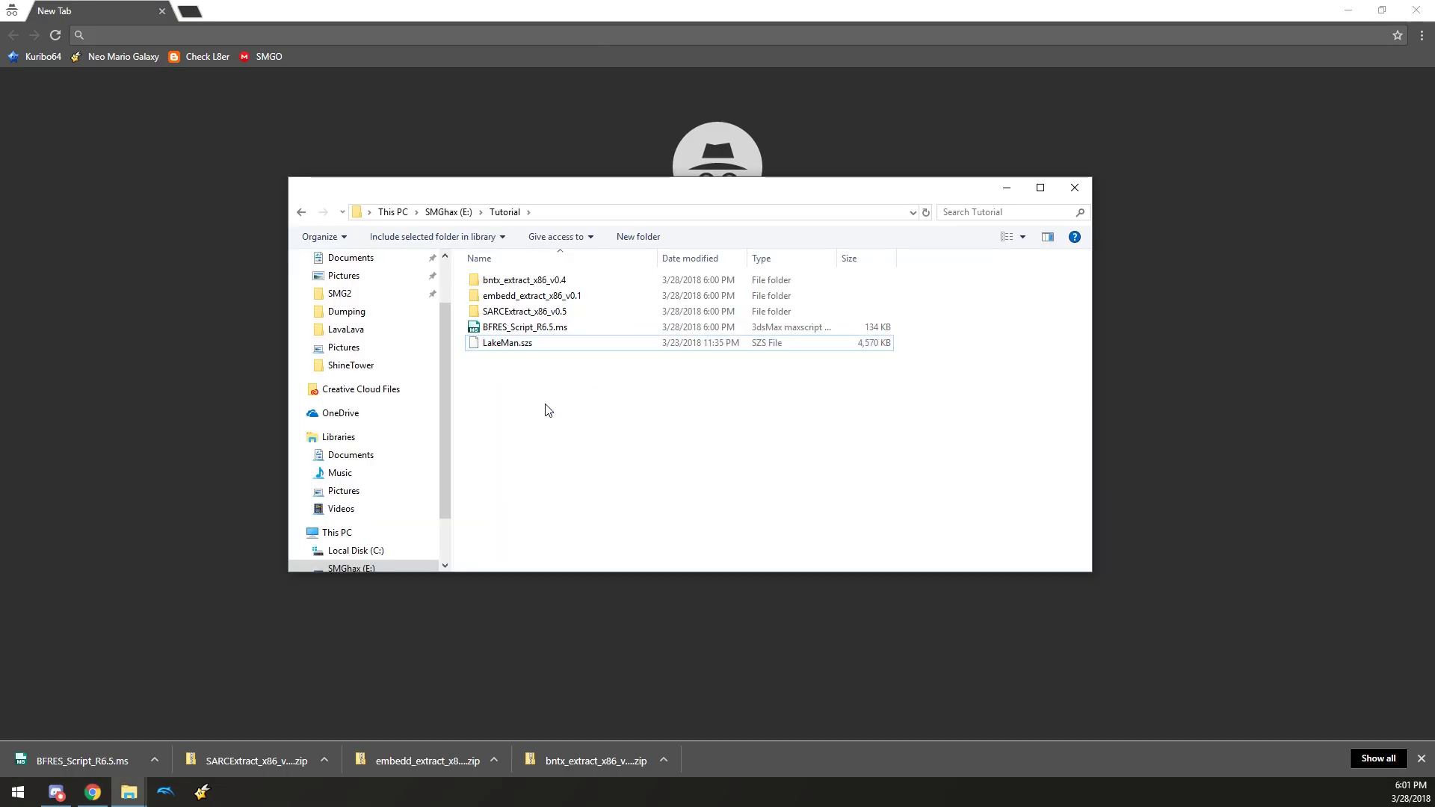
{"action": "left_click", "coordinate": [533, 351]}
{"action": "left_click", "coordinate": [545, 465]}
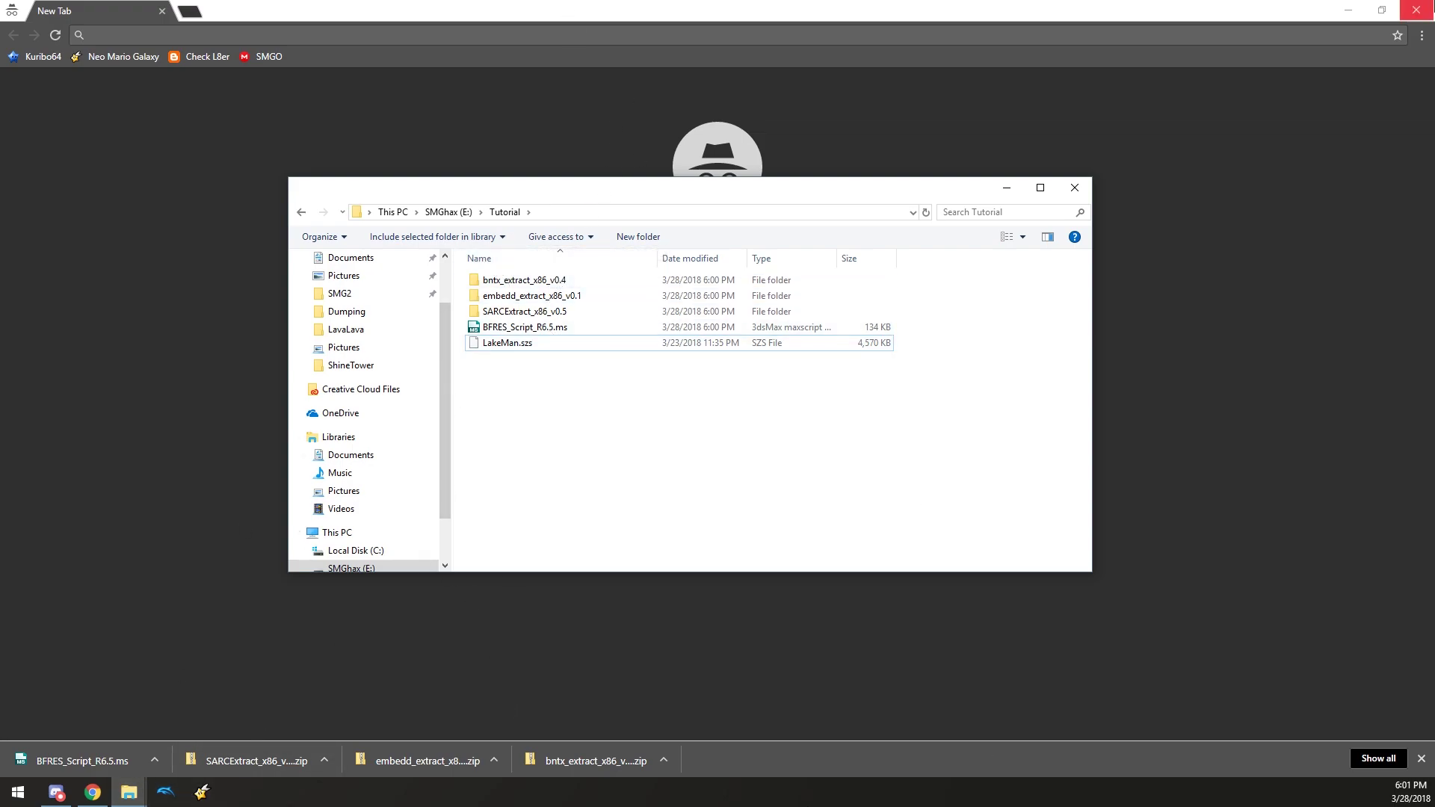
{"action": "left_click", "coordinate": [1416, 10]}
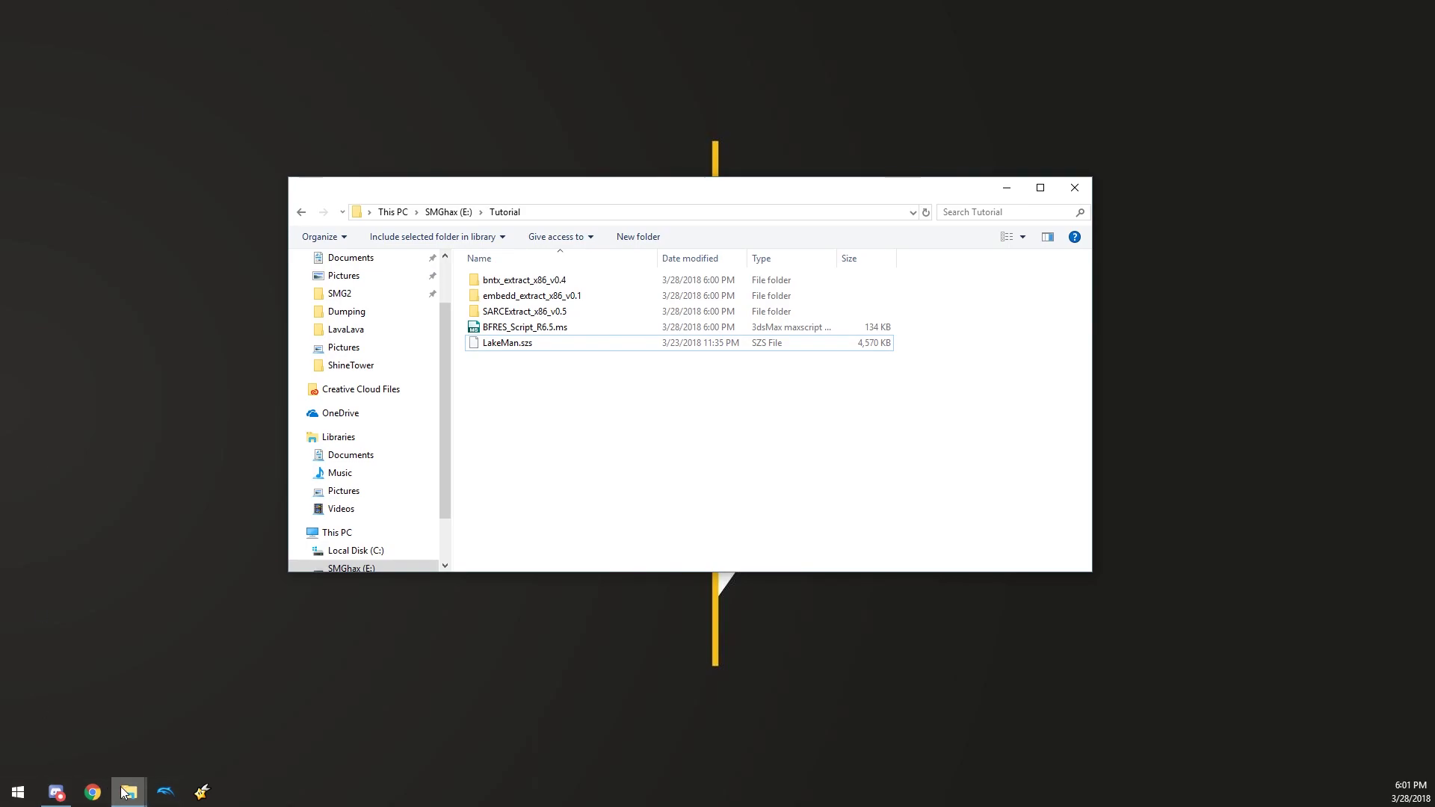
Snap two Tutorial folder windows side by side on the screen.
{"action": "left_click", "coordinate": [127, 792]}
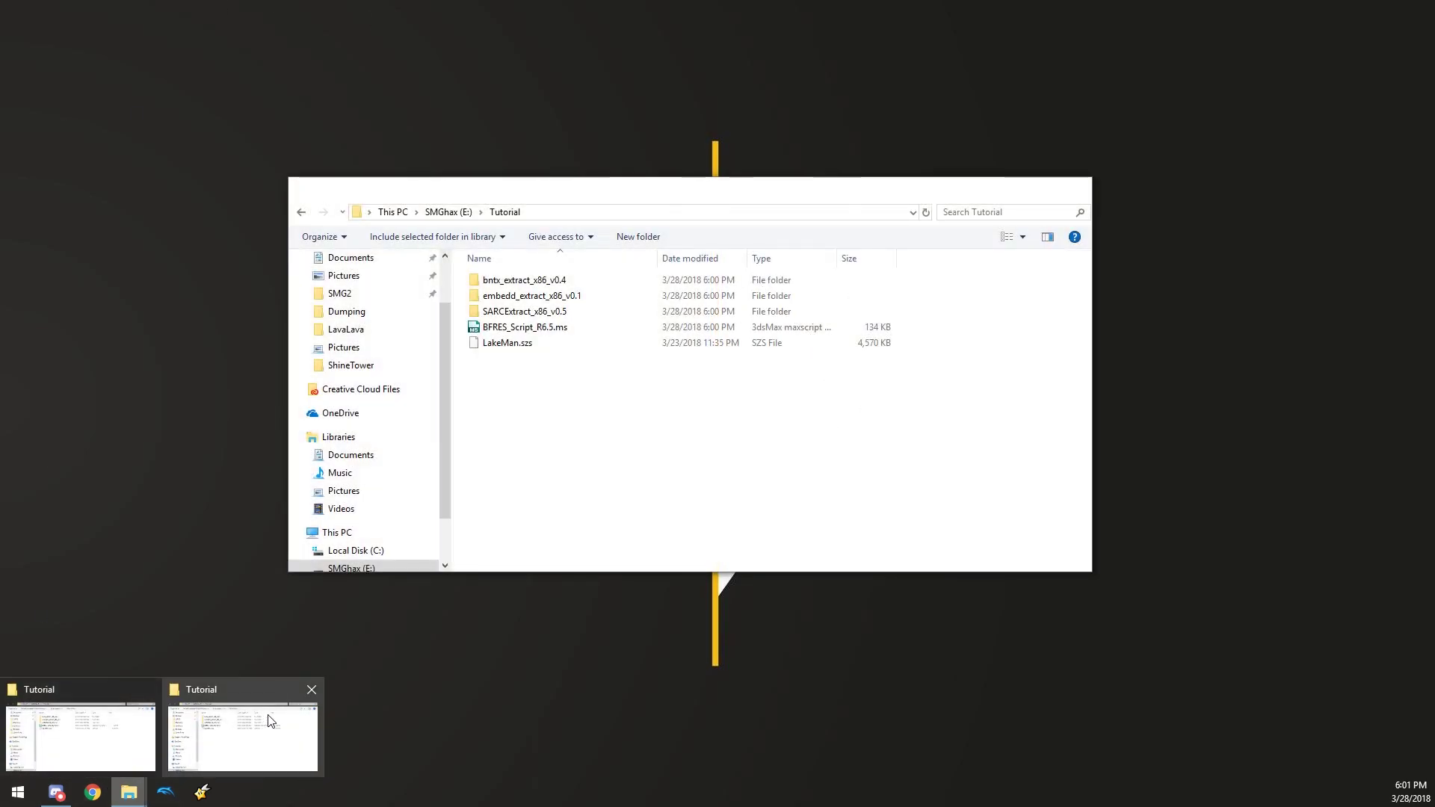
{"action": "left_click", "coordinate": [87, 759]}
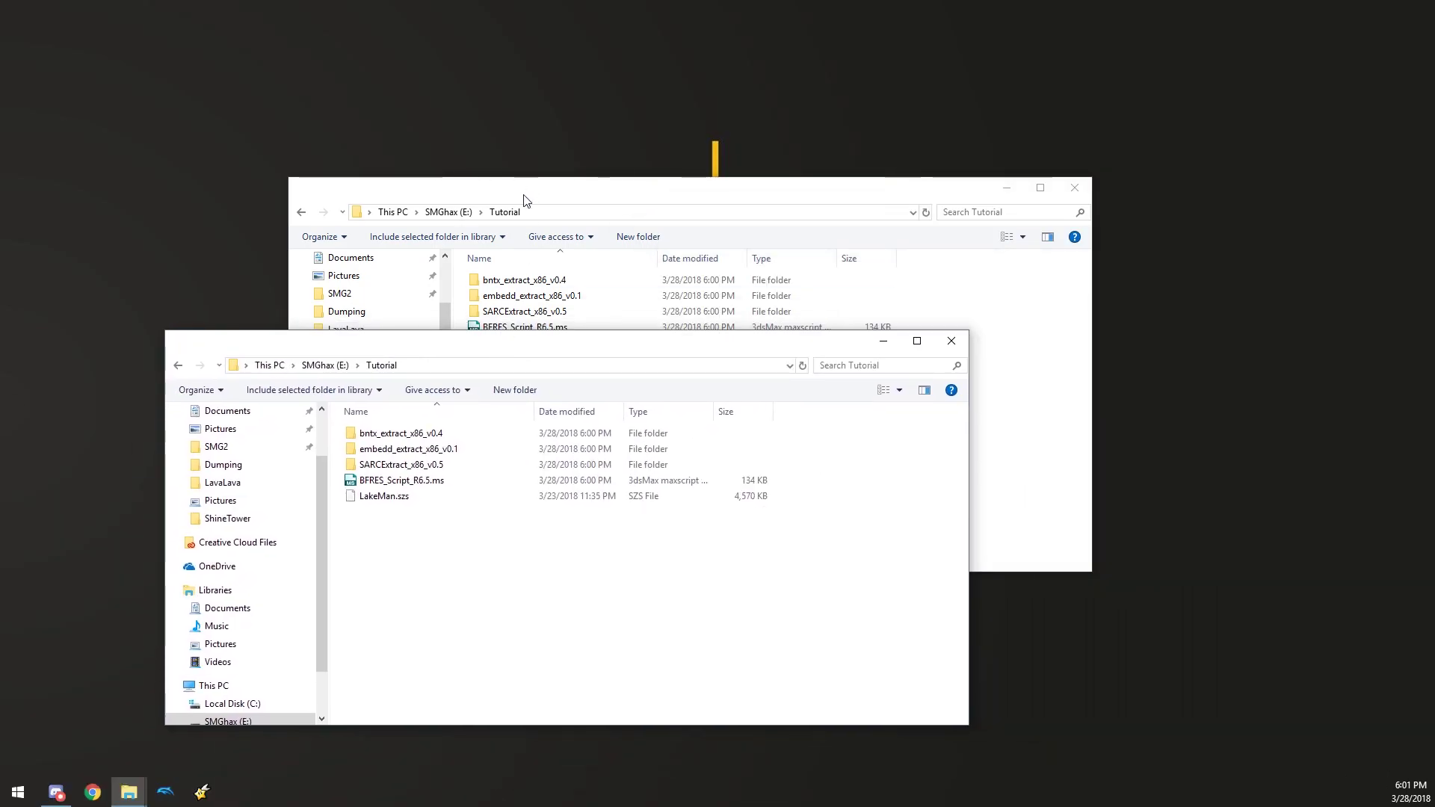
{"action": "left_click_drag", "start_coordinate": [1031, 186], "coordinate": [1432, 343]}
{"action": "left_click", "coordinate": [406, 233]}
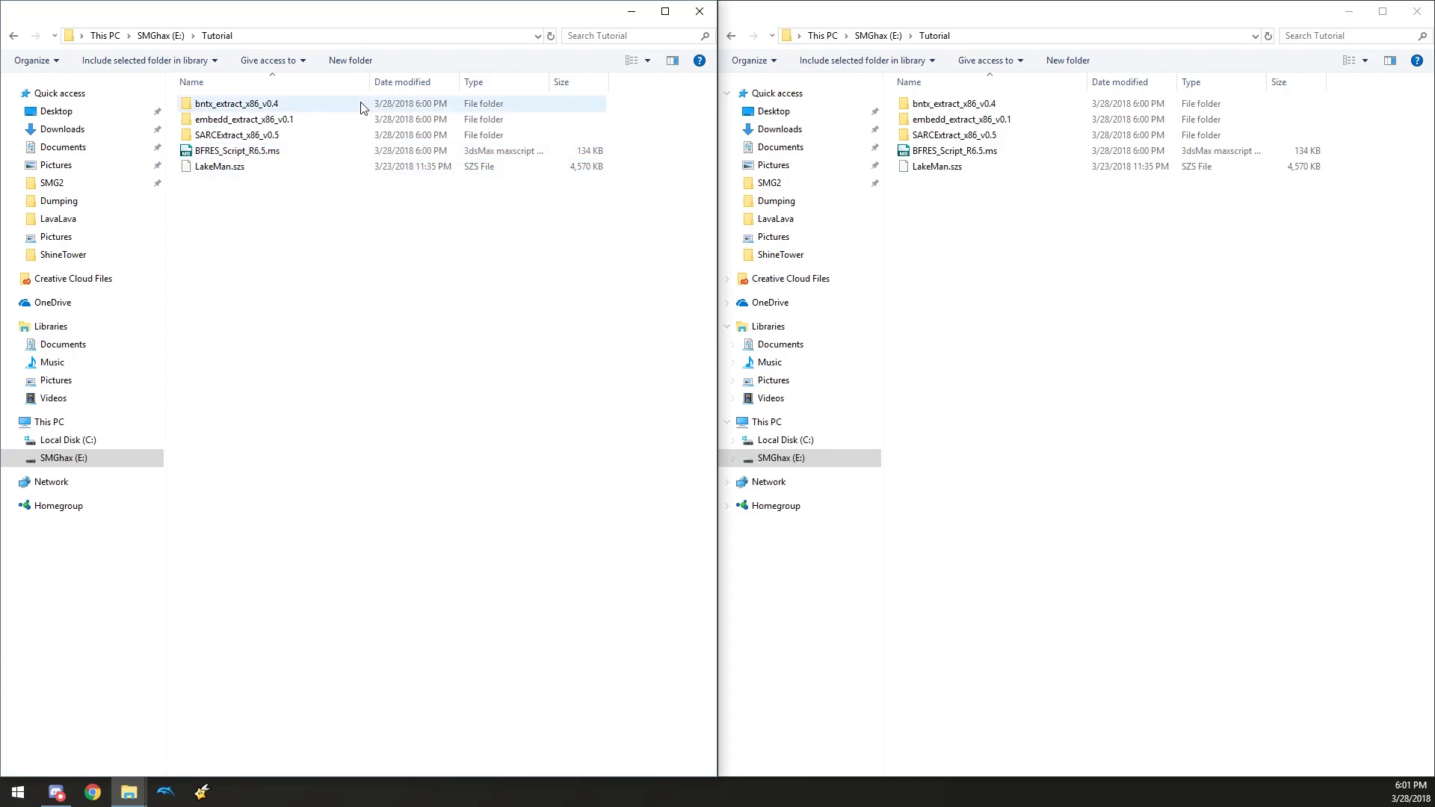
Extract LakeMan.szs with SARCExtract.exe into a LakeMan folder, then delete the original archive.
{"action": "double_click", "coordinate": [343, 135]}
{"action": "left_click_drag", "start_coordinate": [945, 169], "coordinate": [258, 309]}
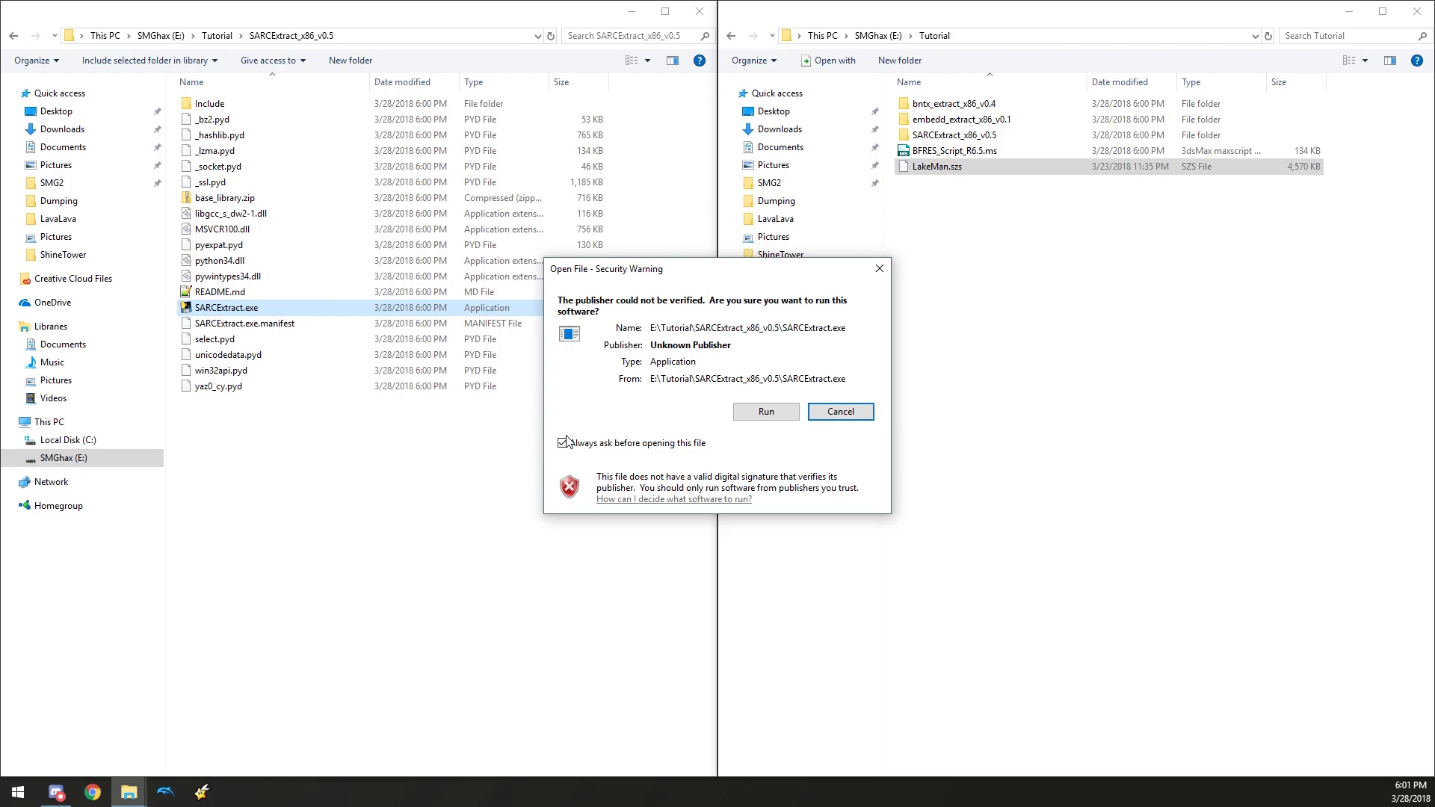
{"action": "left_click", "coordinate": [766, 411]}
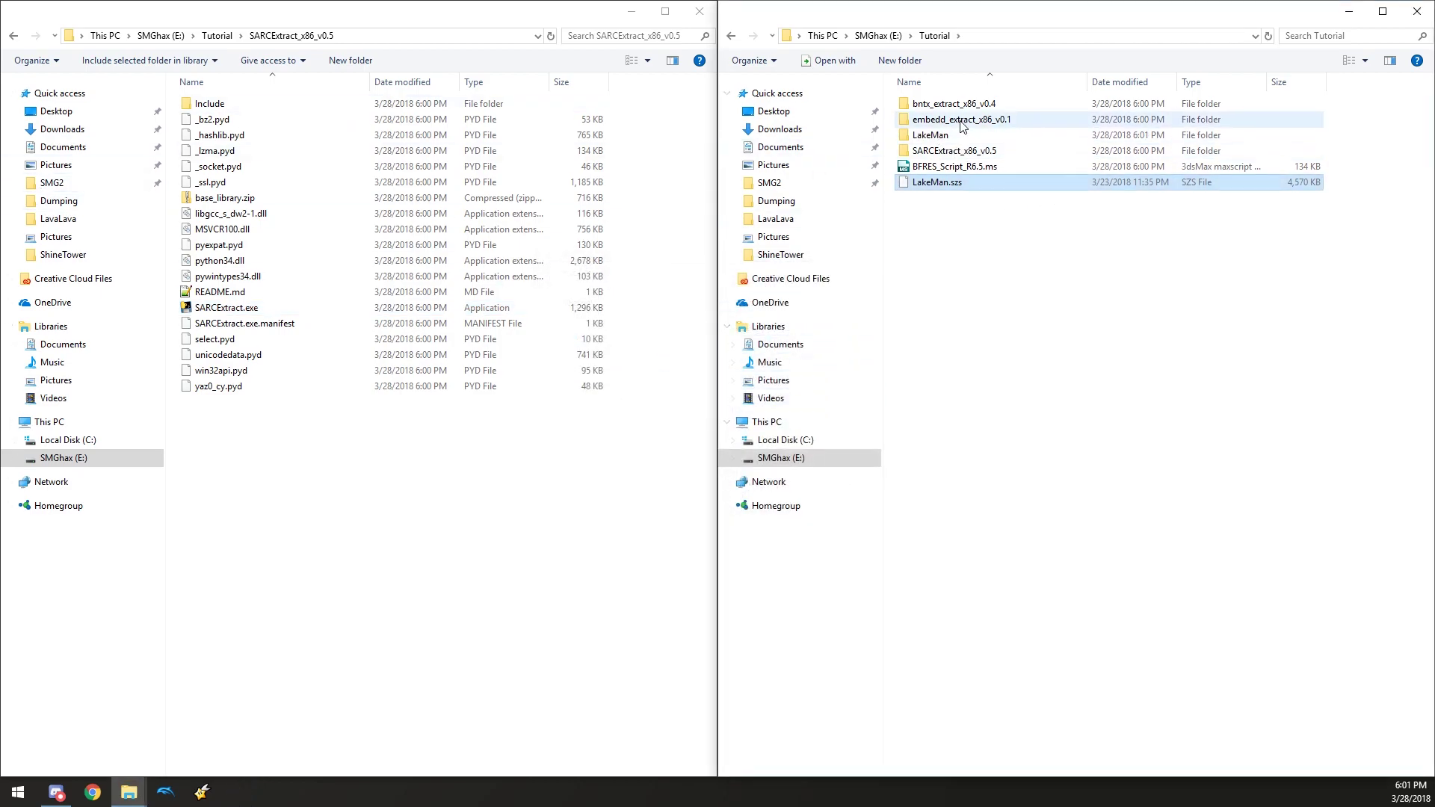
{"action": "left_click", "coordinate": [1004, 136]}
{"action": "left_click", "coordinate": [980, 186]}
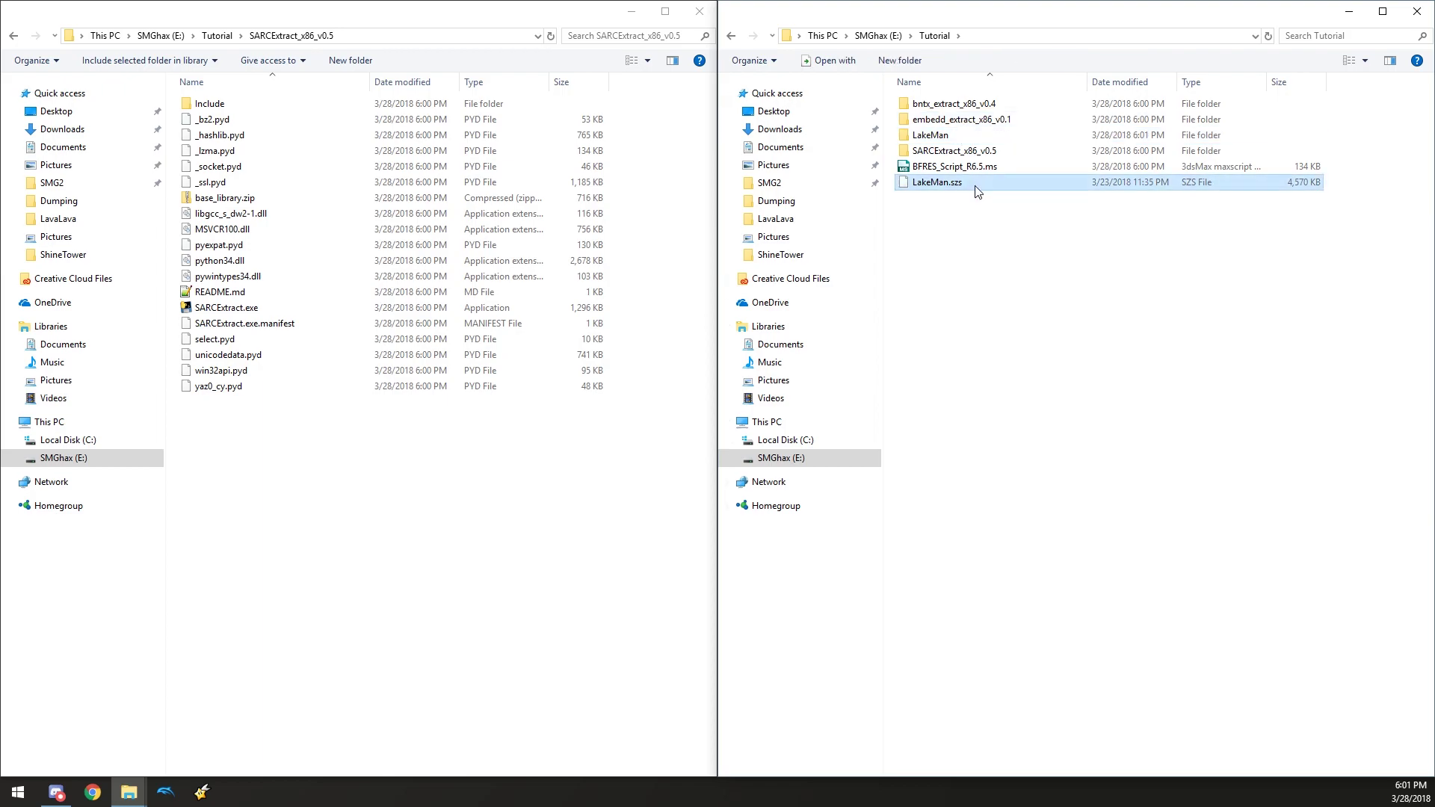
{"action": "key", "text": "Delete"}
In the LakeMan folder, delete every file except LakeMan.bfres.
{"action": "double_click", "coordinate": [931, 136]}
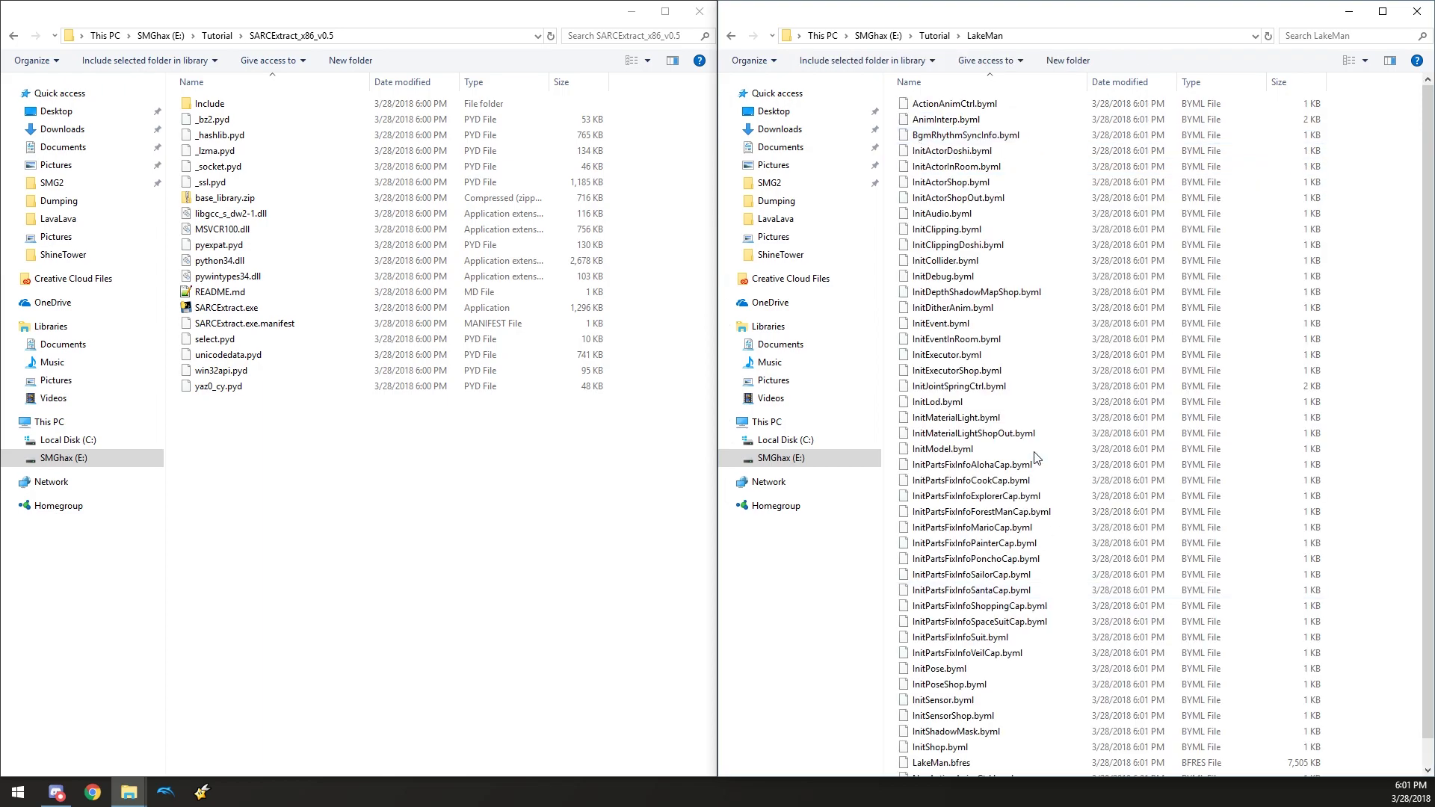
{"action": "scroll", "coordinate": [1035, 456], "scroll_direction": "down", "scroll_amount": 1}
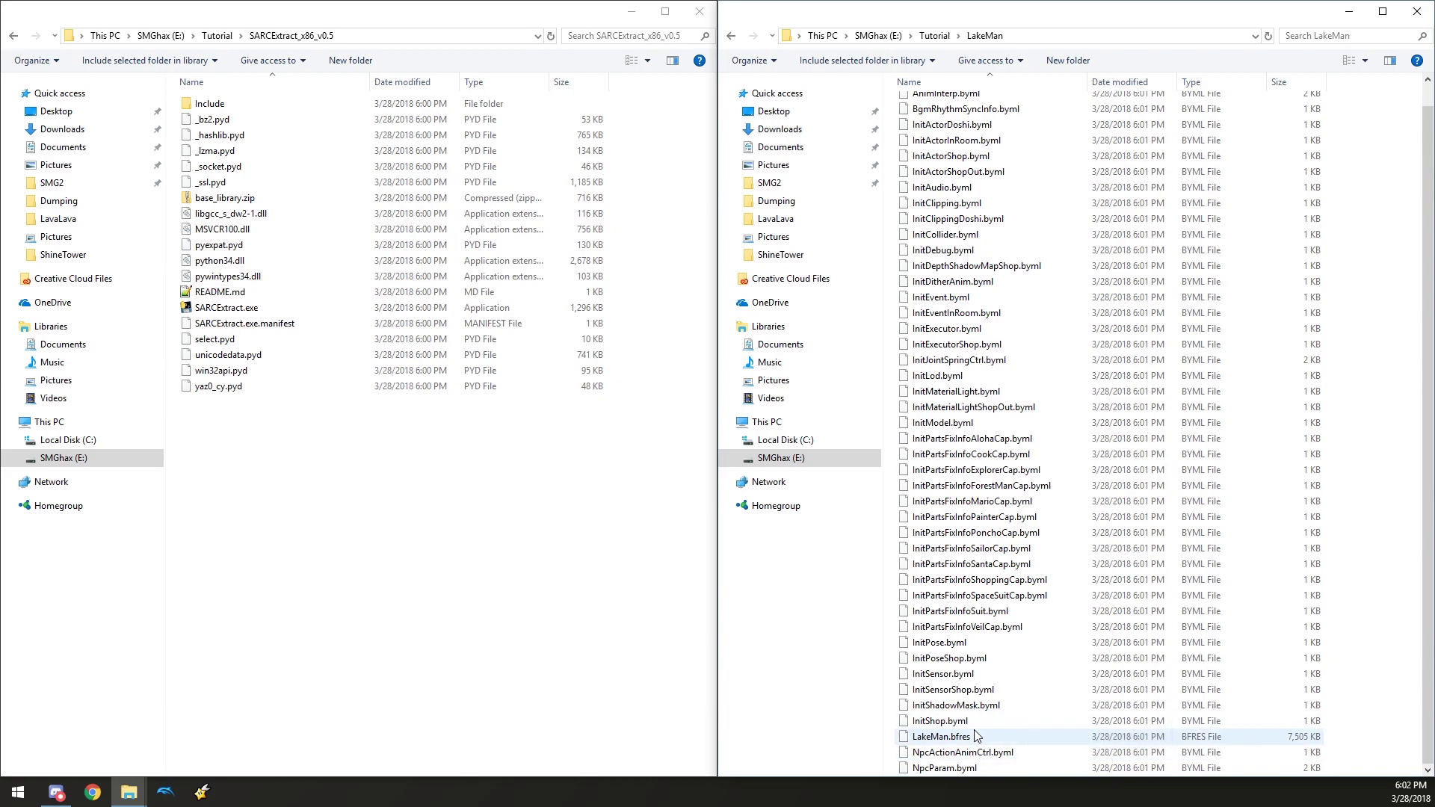
{"action": "left_click", "coordinate": [953, 740]}
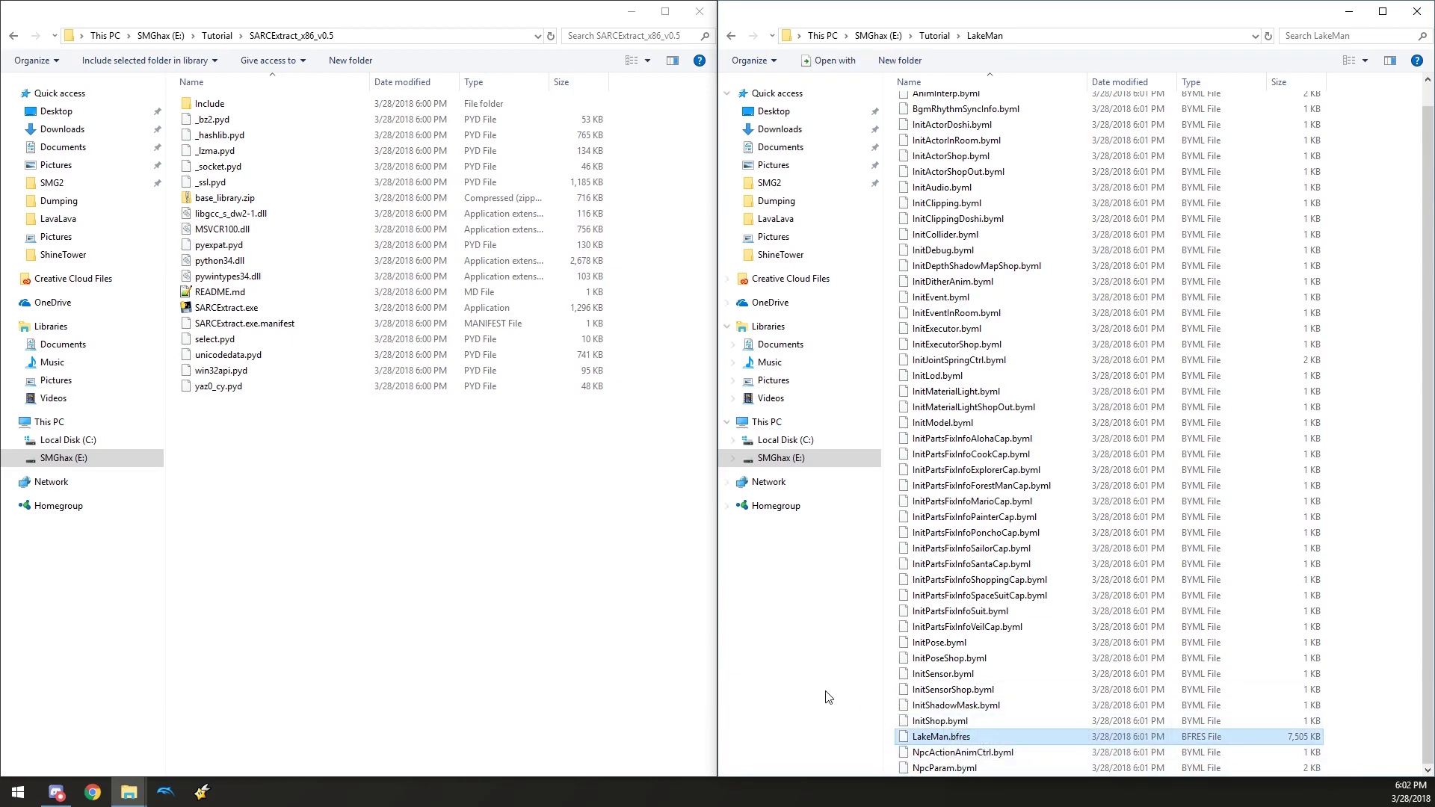
{"action": "left_click_drag", "start_coordinate": [1335, 774], "coordinate": [912, 94]}
{"action": "key", "text": "Delete"}
{"action": "key", "text": "Delete"}
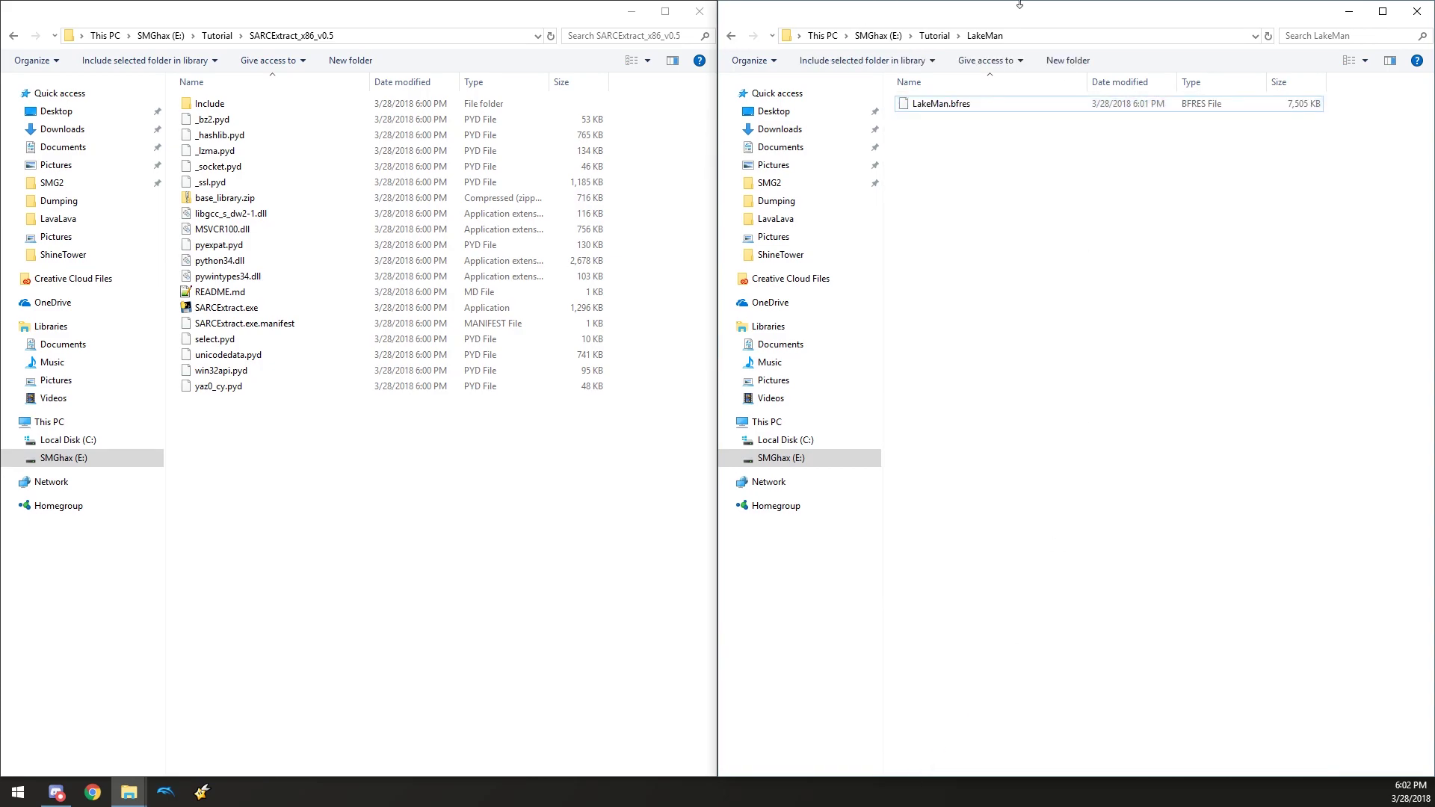
{"action": "left_click", "coordinate": [964, 104]}
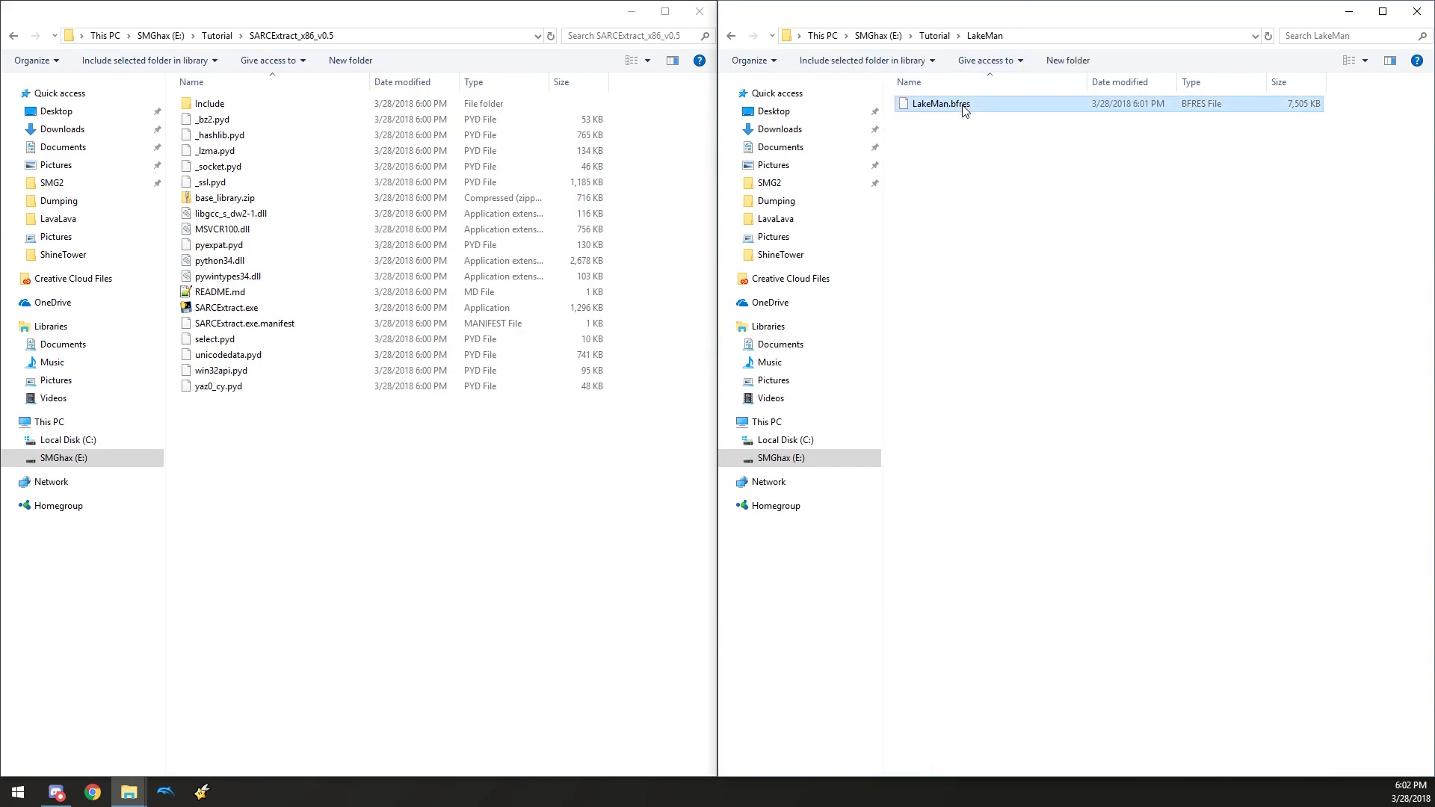
Extract textures.bntx from LakeMan.bfres using embedd_extract.exe in embedd_extract_x86_v0.1.
{"action": "left_click", "coordinate": [225, 38]}
{"action": "double_click", "coordinate": [253, 117]}
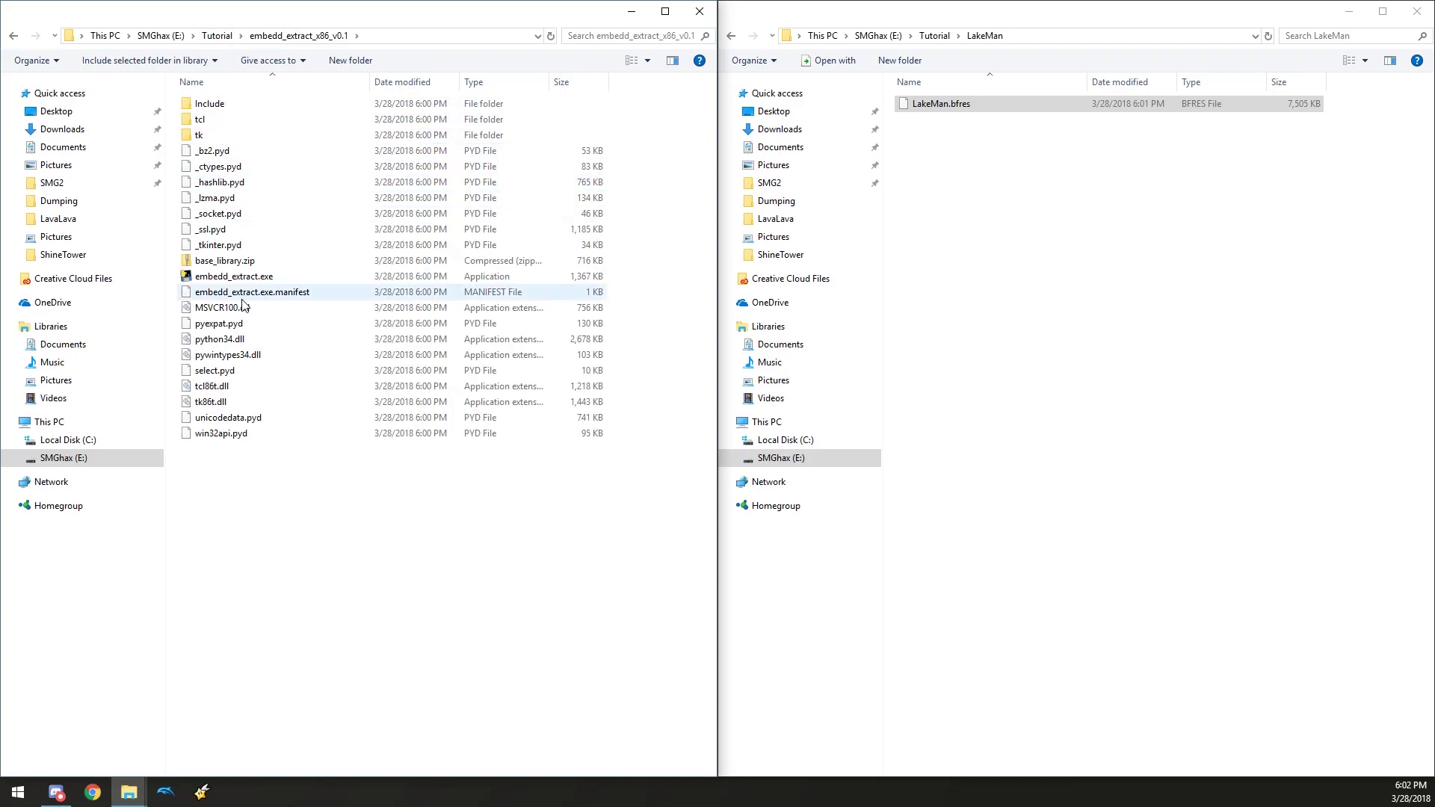
{"action": "left_click_drag", "start_coordinate": [921, 118], "coordinate": [225, 276]}
{"action": "left_click", "coordinate": [766, 411]}
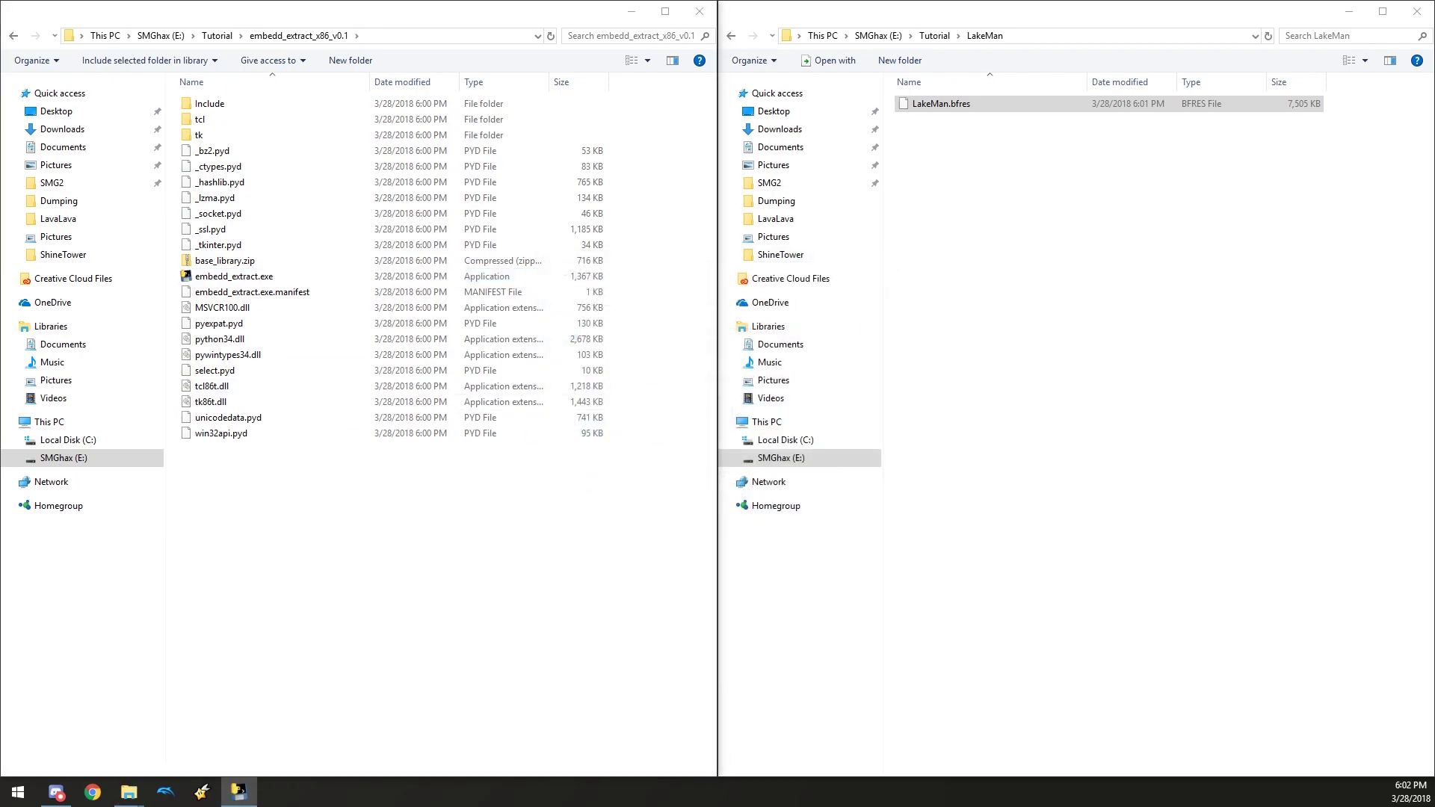
{"action": "double_click", "coordinate": [618, 322]}
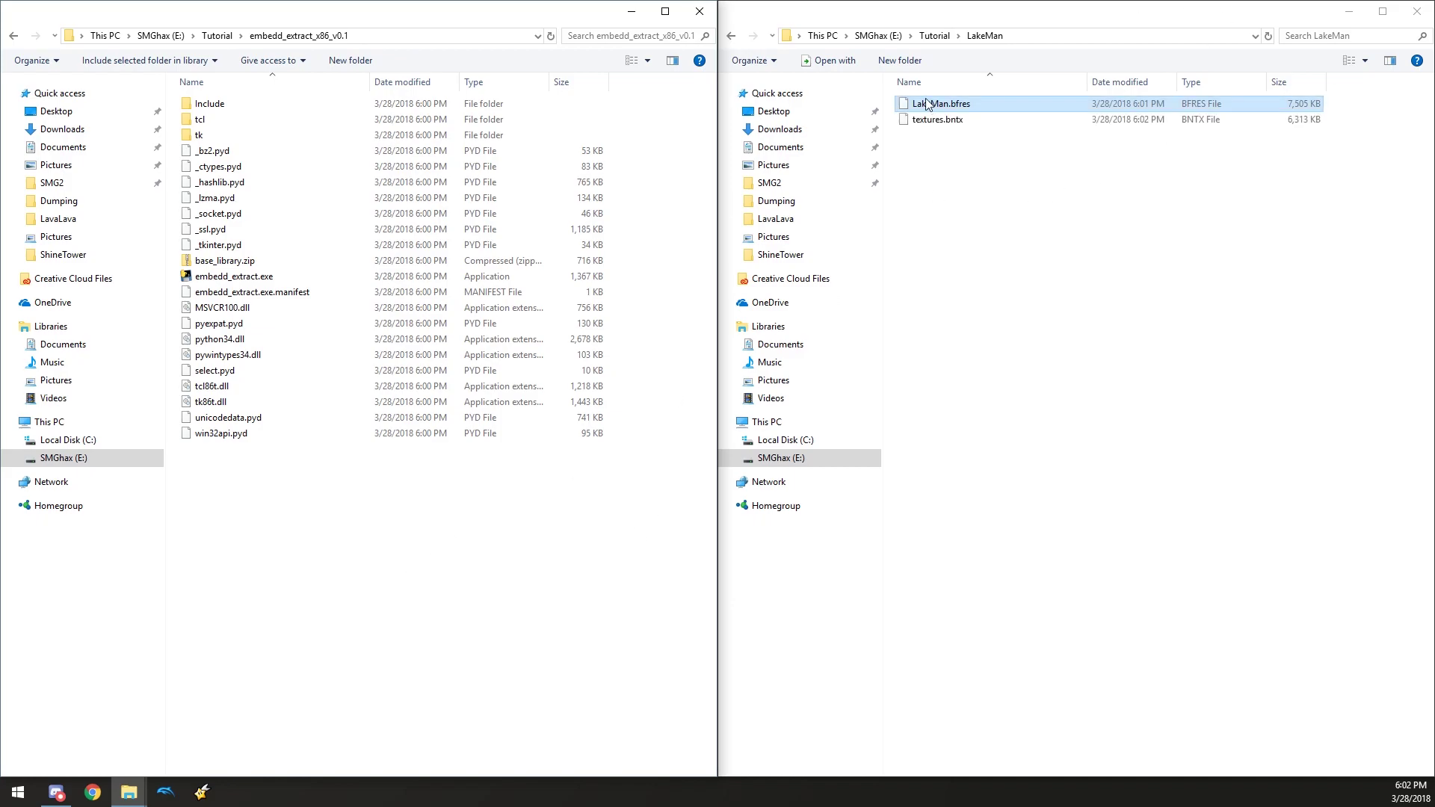
{"action": "left_click", "coordinate": [937, 121]}
Extract the .dds textures from textures.bntx with bntx_extract.exe in bntx_extract_x86_v0.4.
{"action": "left_click", "coordinate": [217, 37]}
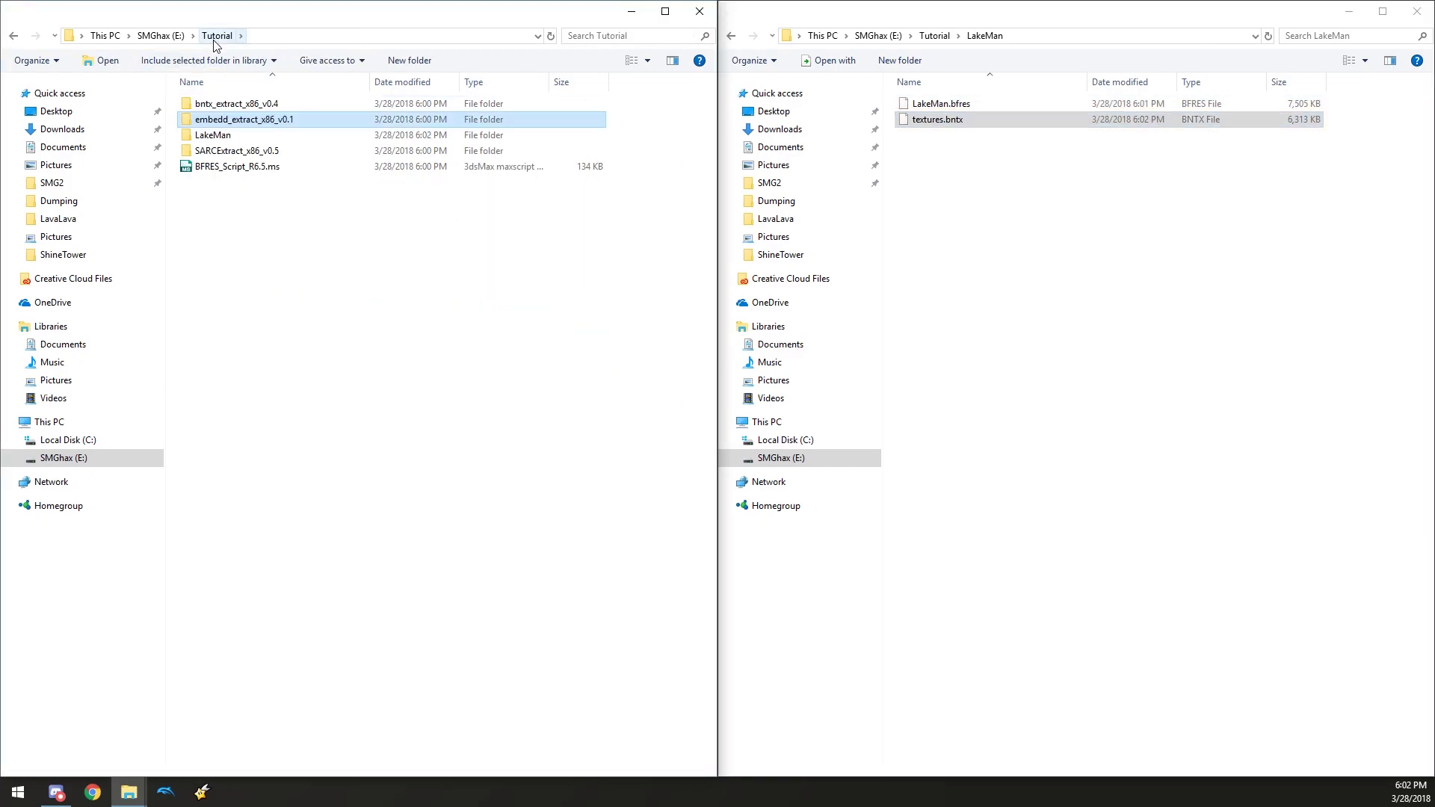
{"action": "double_click", "coordinate": [243, 105]}
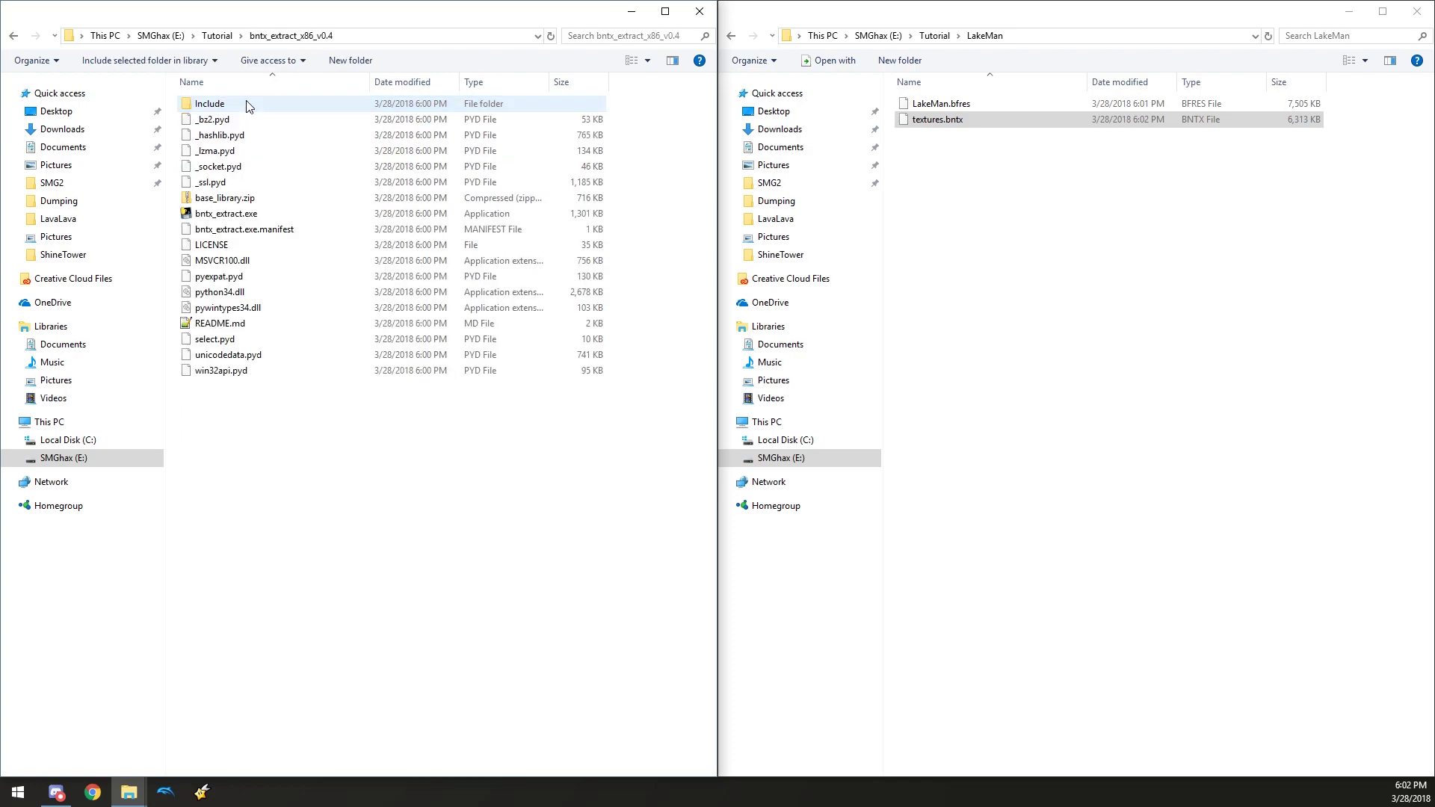
{"action": "left_click_drag", "start_coordinate": [1044, 122], "coordinate": [229, 215]}
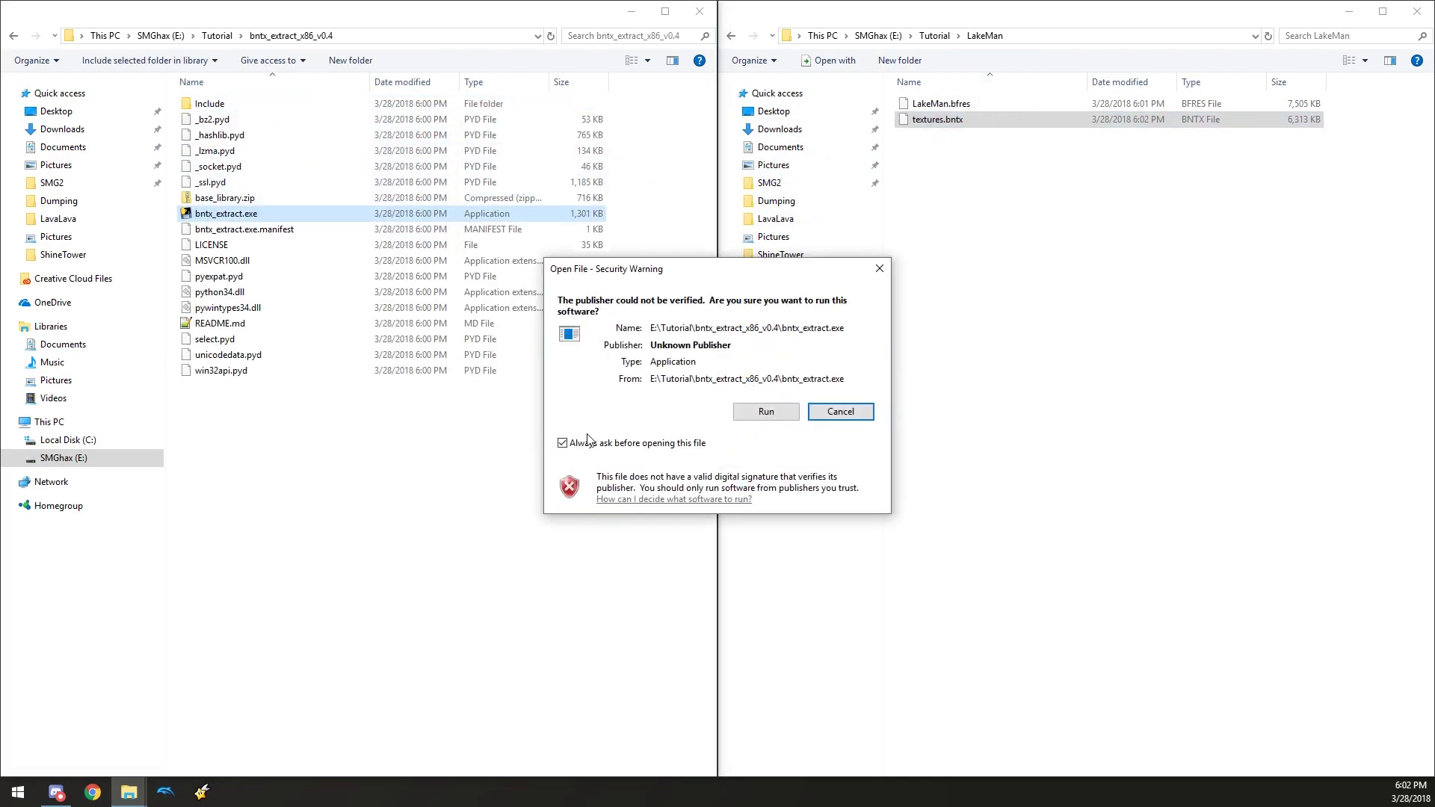
{"action": "left_click", "coordinate": [766, 411]}
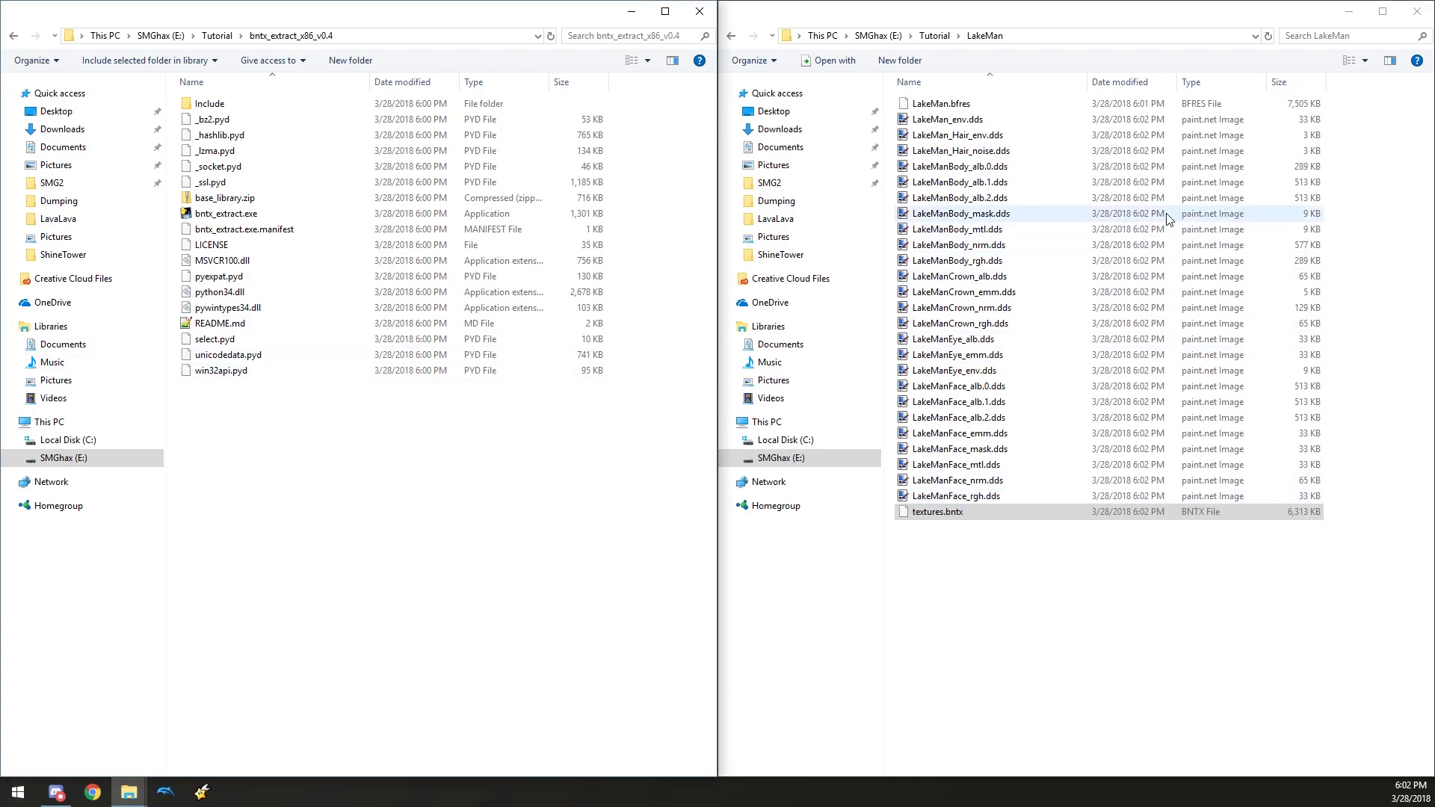
{"action": "left_click", "coordinate": [1011, 167]}
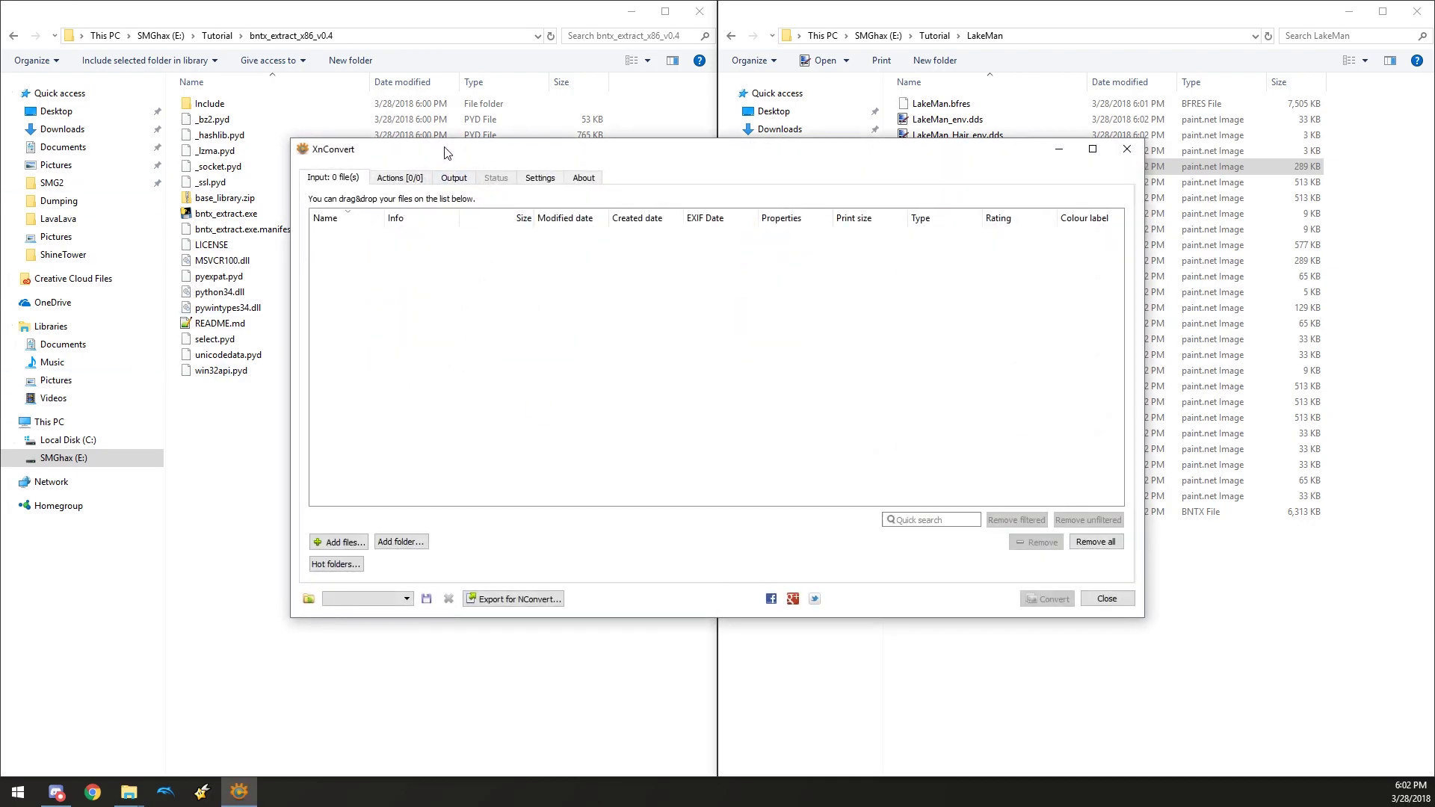
Search the LakeMan folder for 'al' and add the eight alb .dds textures to XnConvert's input.
{"action": "left_click_drag", "start_coordinate": [445, 159], "coordinate": [180, 174]}
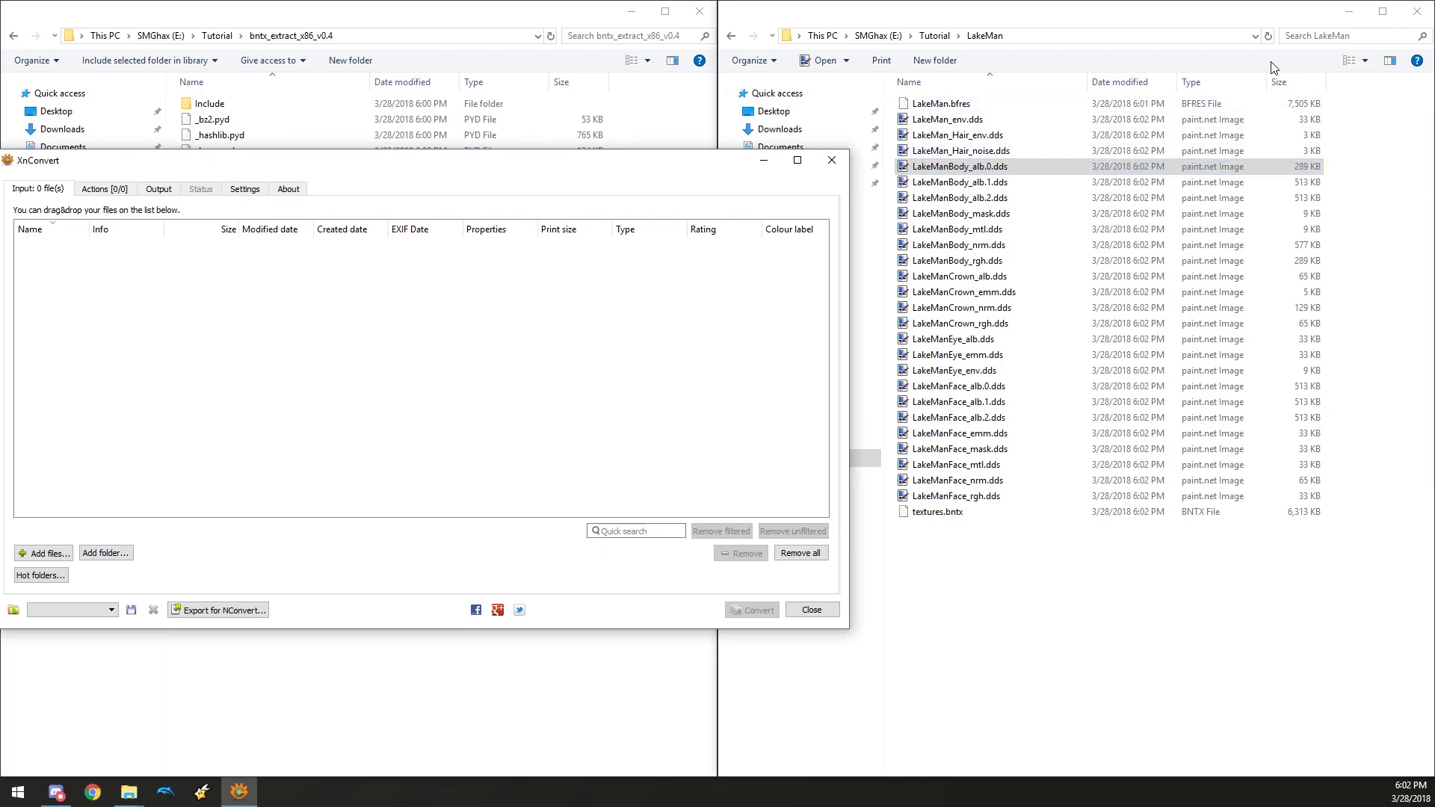
{"action": "left_click", "coordinate": [1334, 35]}
{"action": "type", "text": "alb"}
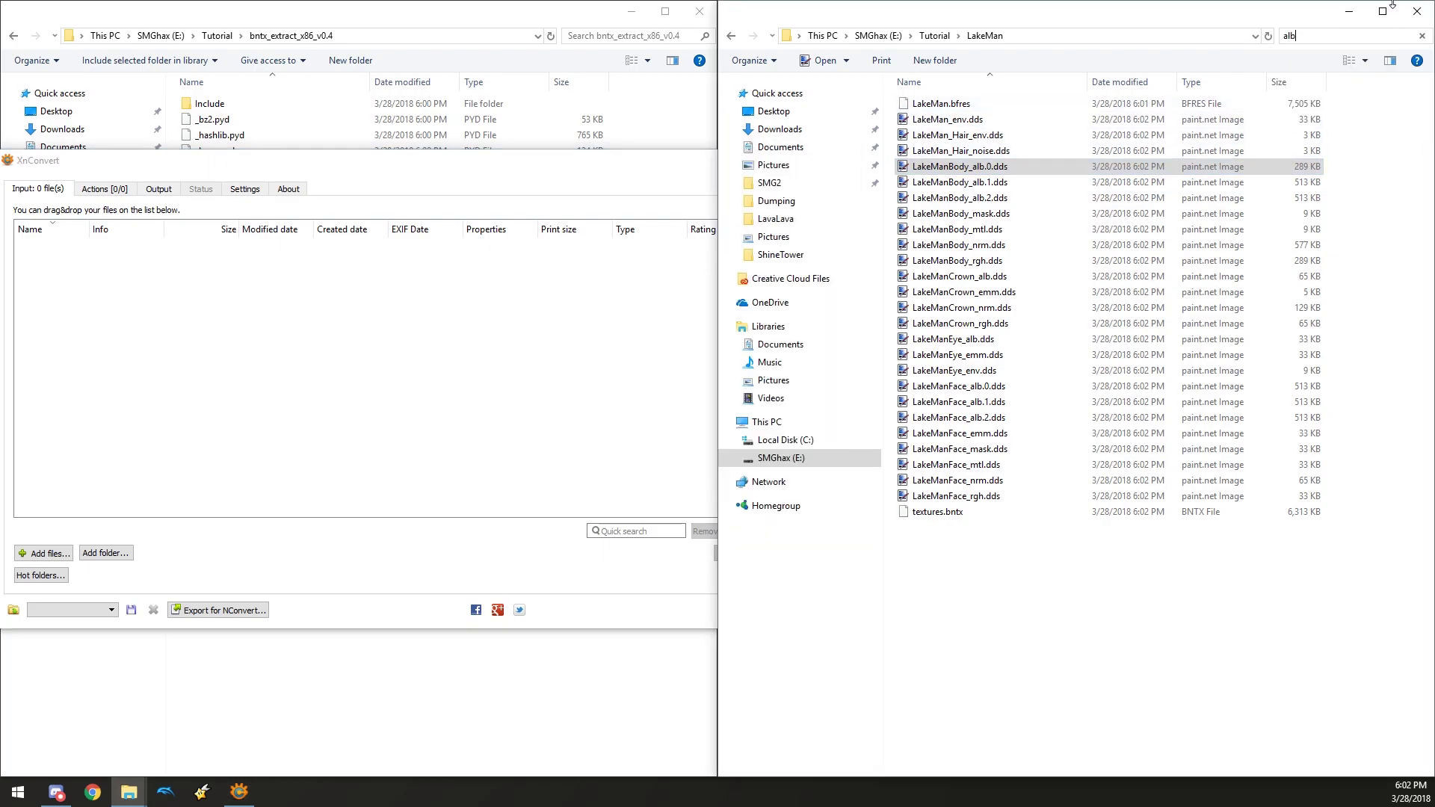
{"action": "left_click_drag", "start_coordinate": [889, 98], "coordinate": [1423, 373]}
{"action": "left_click_drag", "start_coordinate": [1009, 236], "coordinate": [120, 398]}
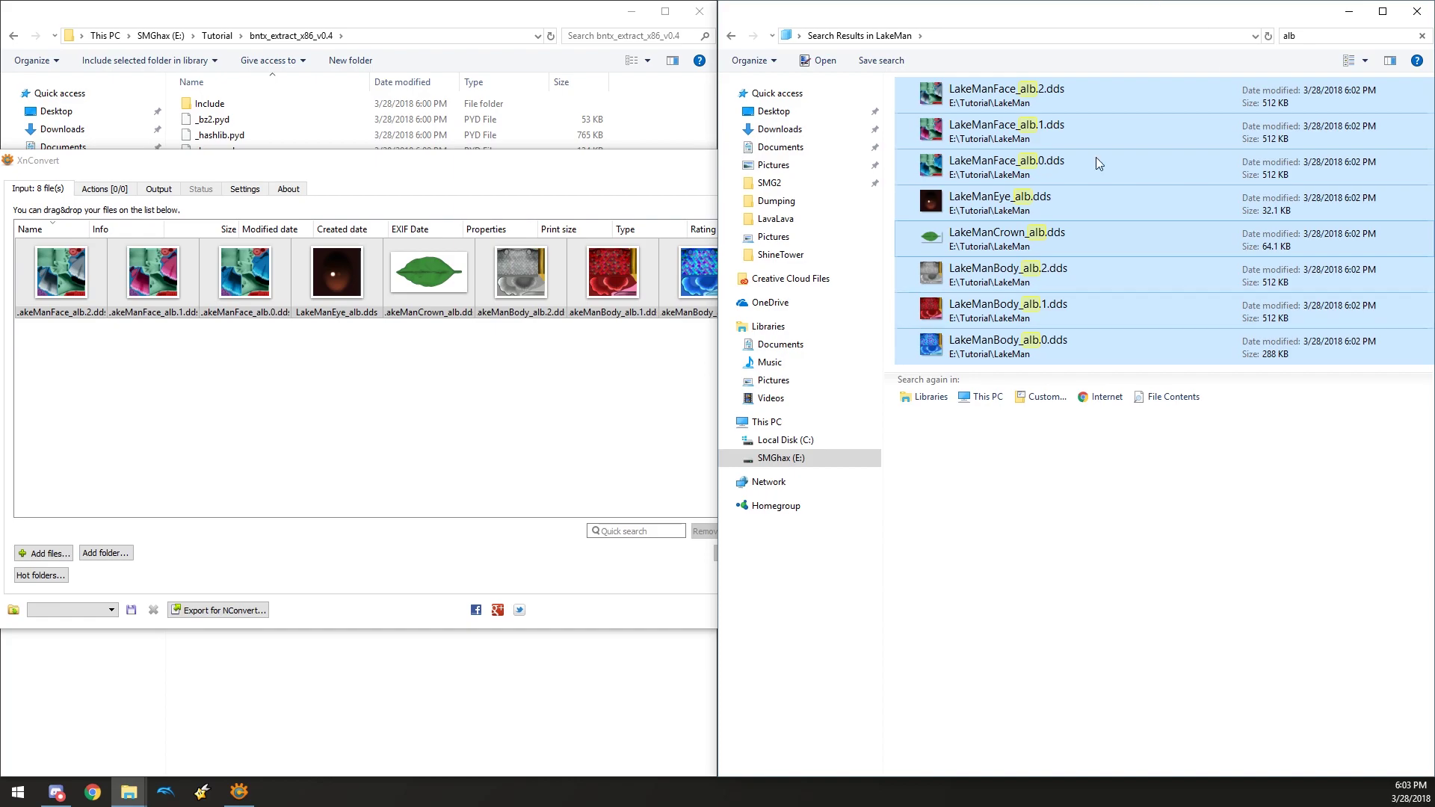
{"action": "left_click", "coordinate": [1424, 36]}
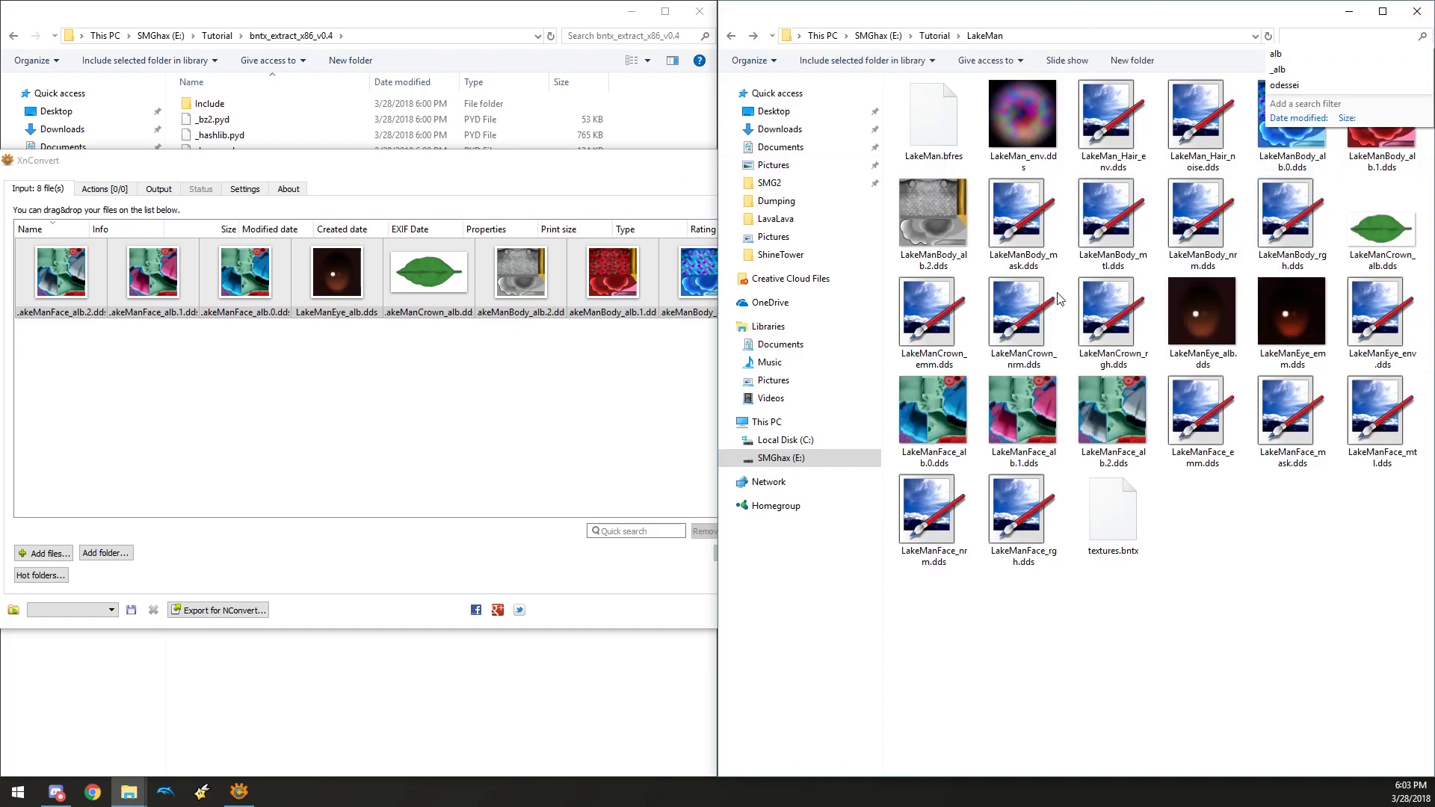
{"action": "left_click", "coordinate": [1022, 225]}
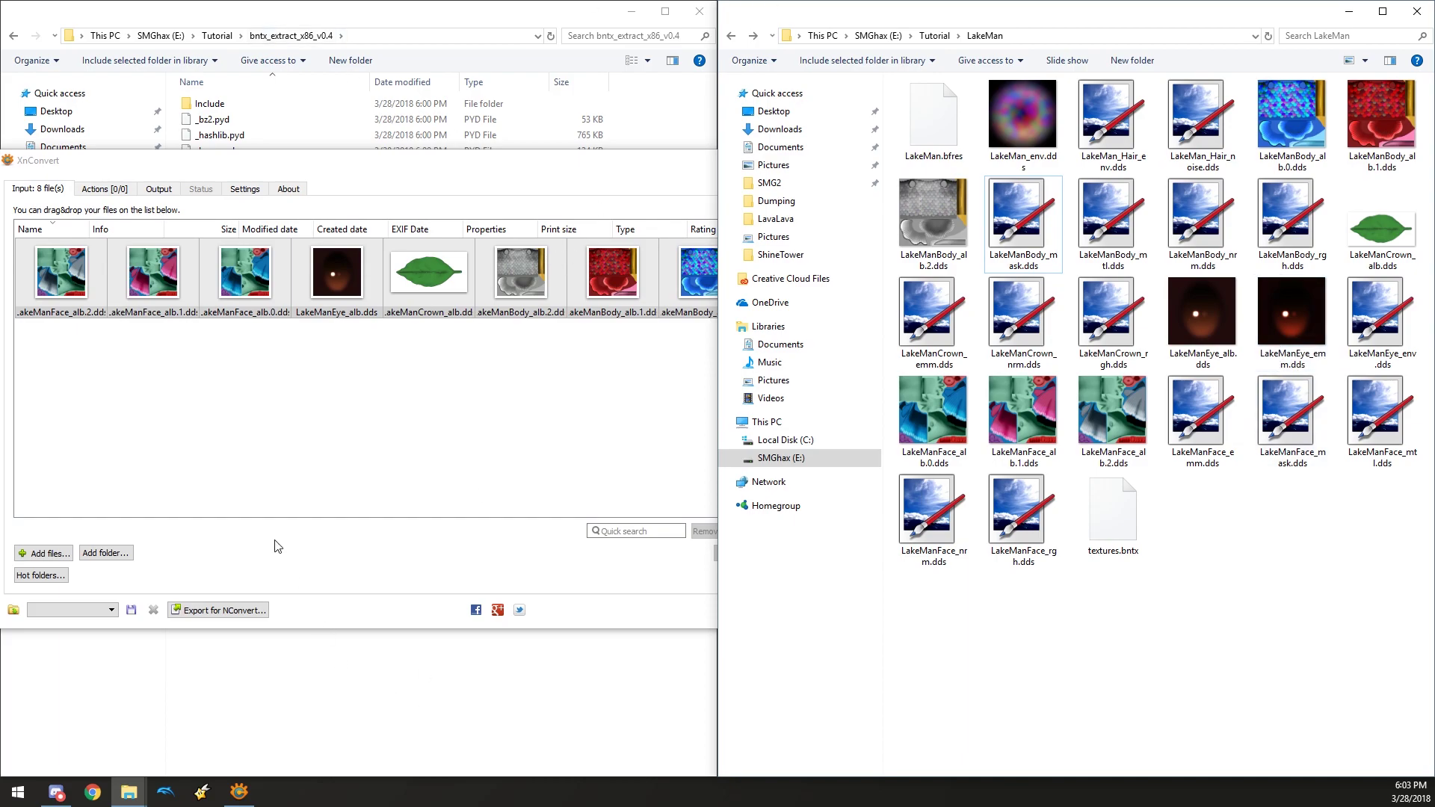
{"action": "left_click_drag", "start_coordinate": [353, 160], "coordinate": [553, 142]}
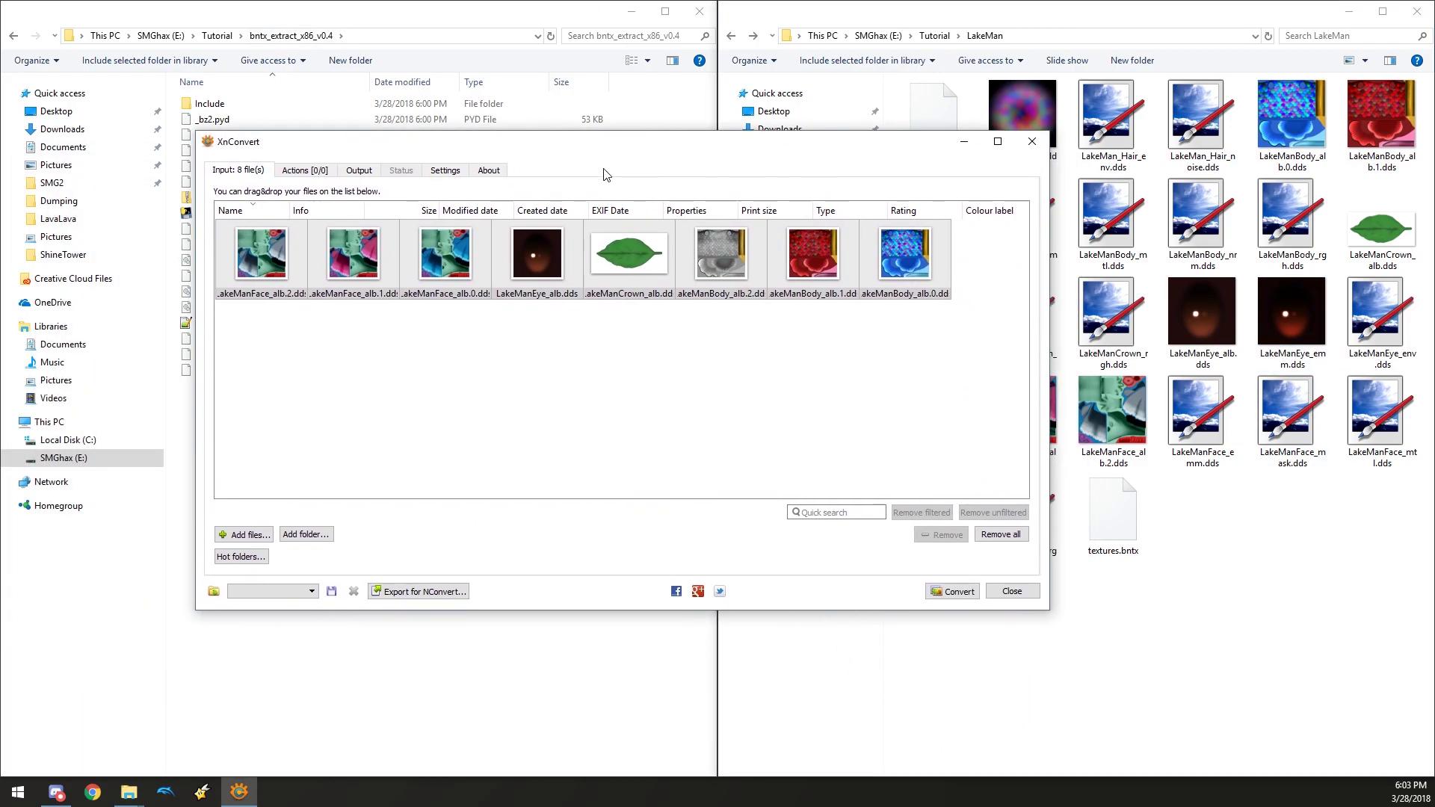
Convert the eight alb textures to PNG from XnConvert's Output settings, then close XnConvert.
{"action": "left_click", "coordinate": [359, 171]}
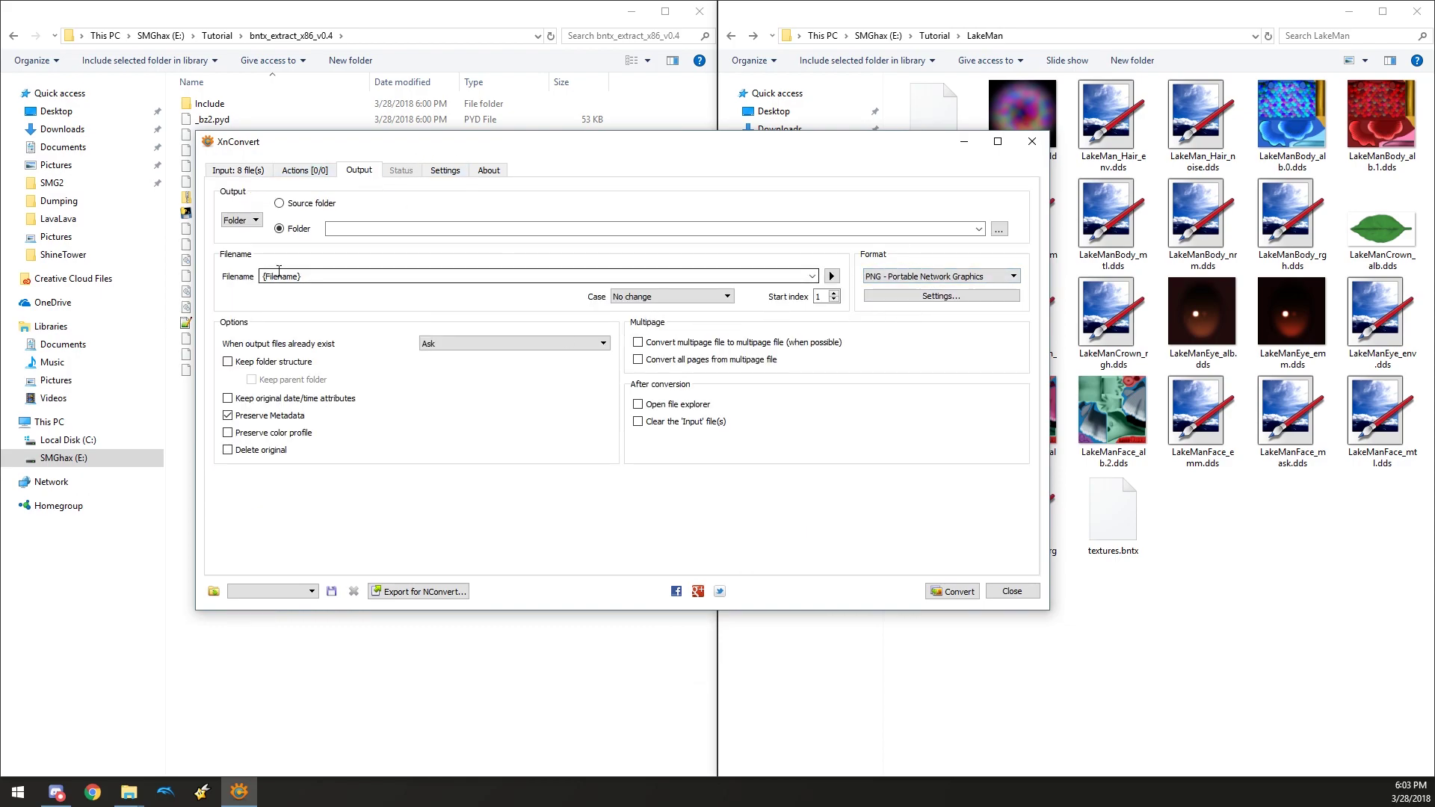
{"action": "left_click", "coordinate": [943, 592]}
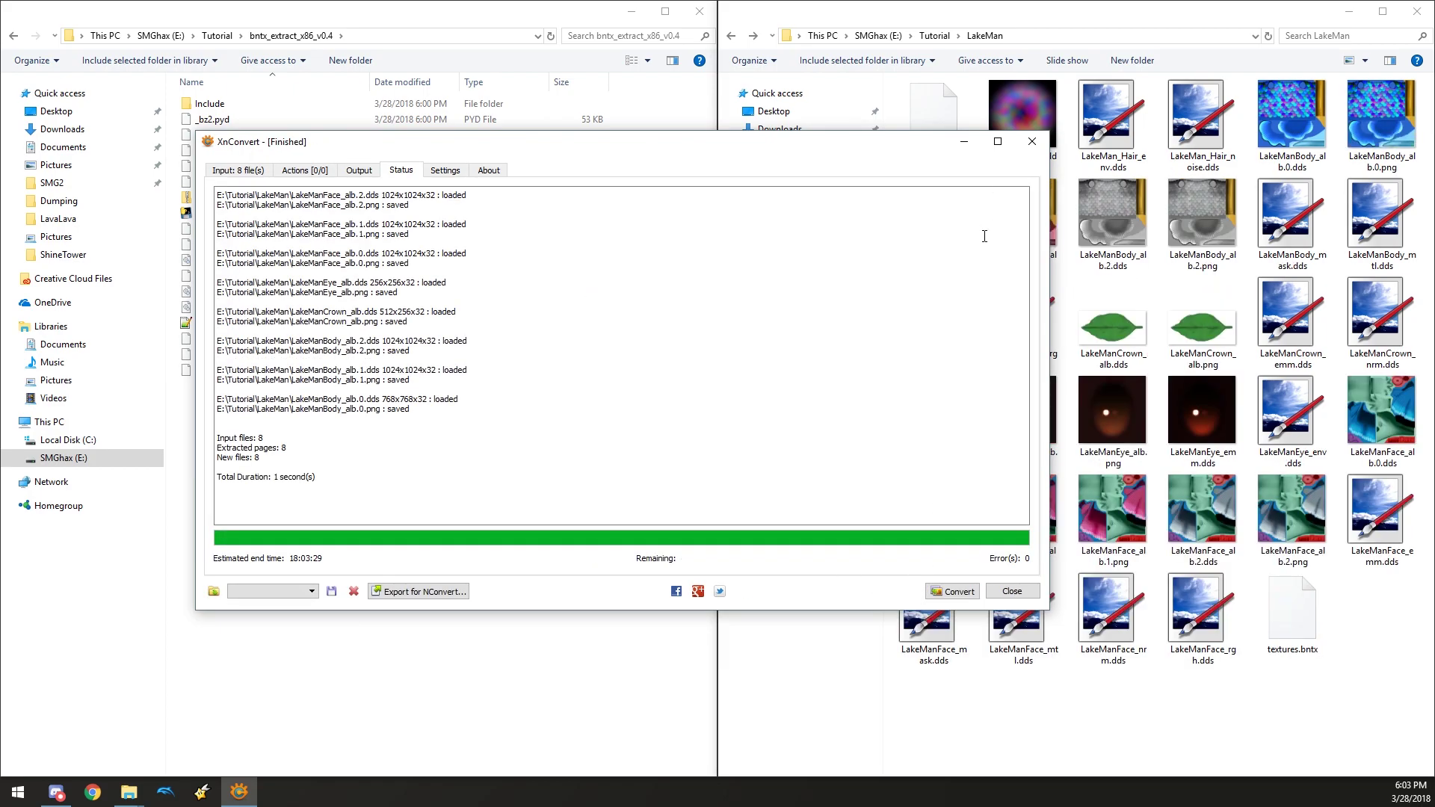
{"action": "left_click", "coordinate": [1031, 140]}
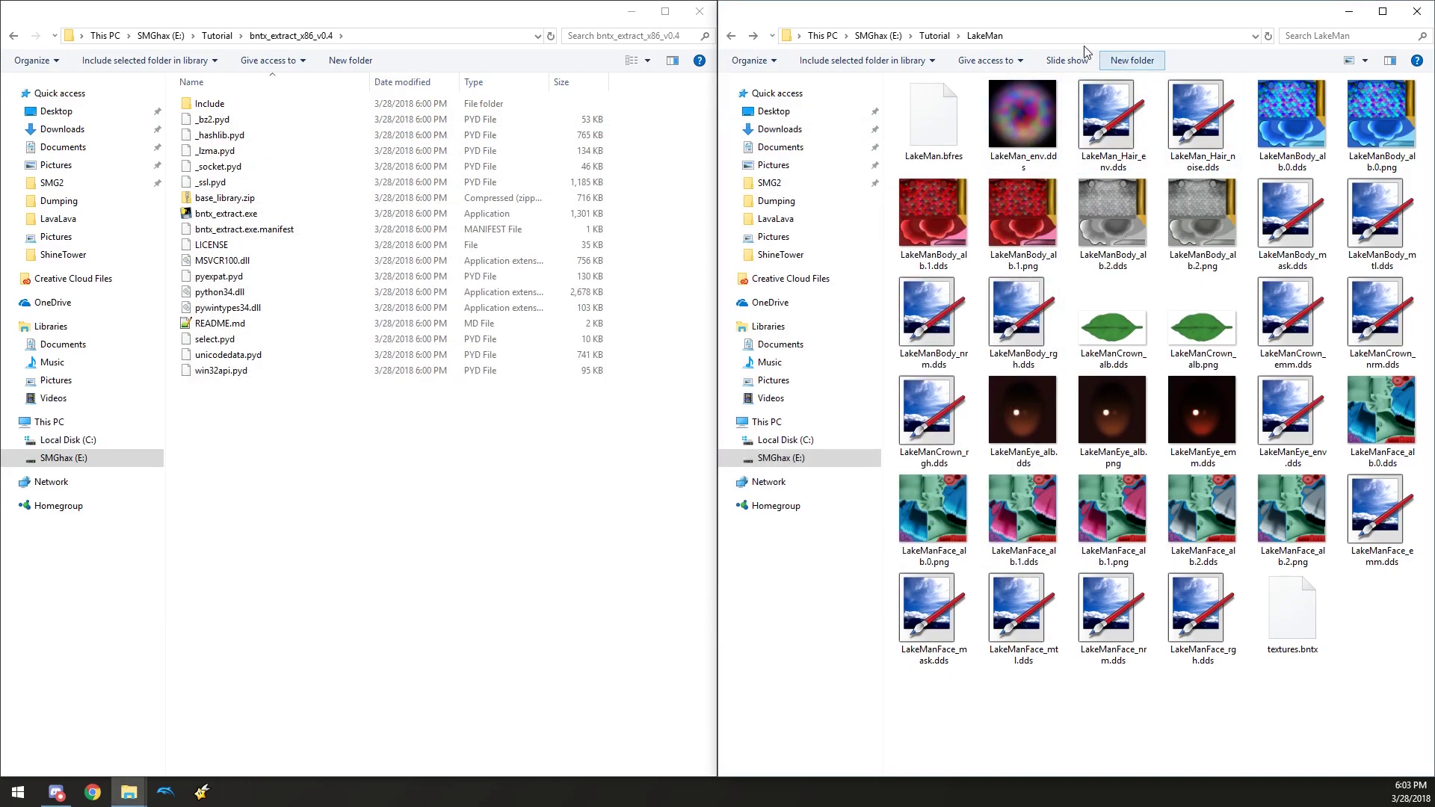
Show LakeMan in details view sorted by type and delete textures.bntx and all .dds files.
{"action": "left_click", "coordinate": [1365, 60]}
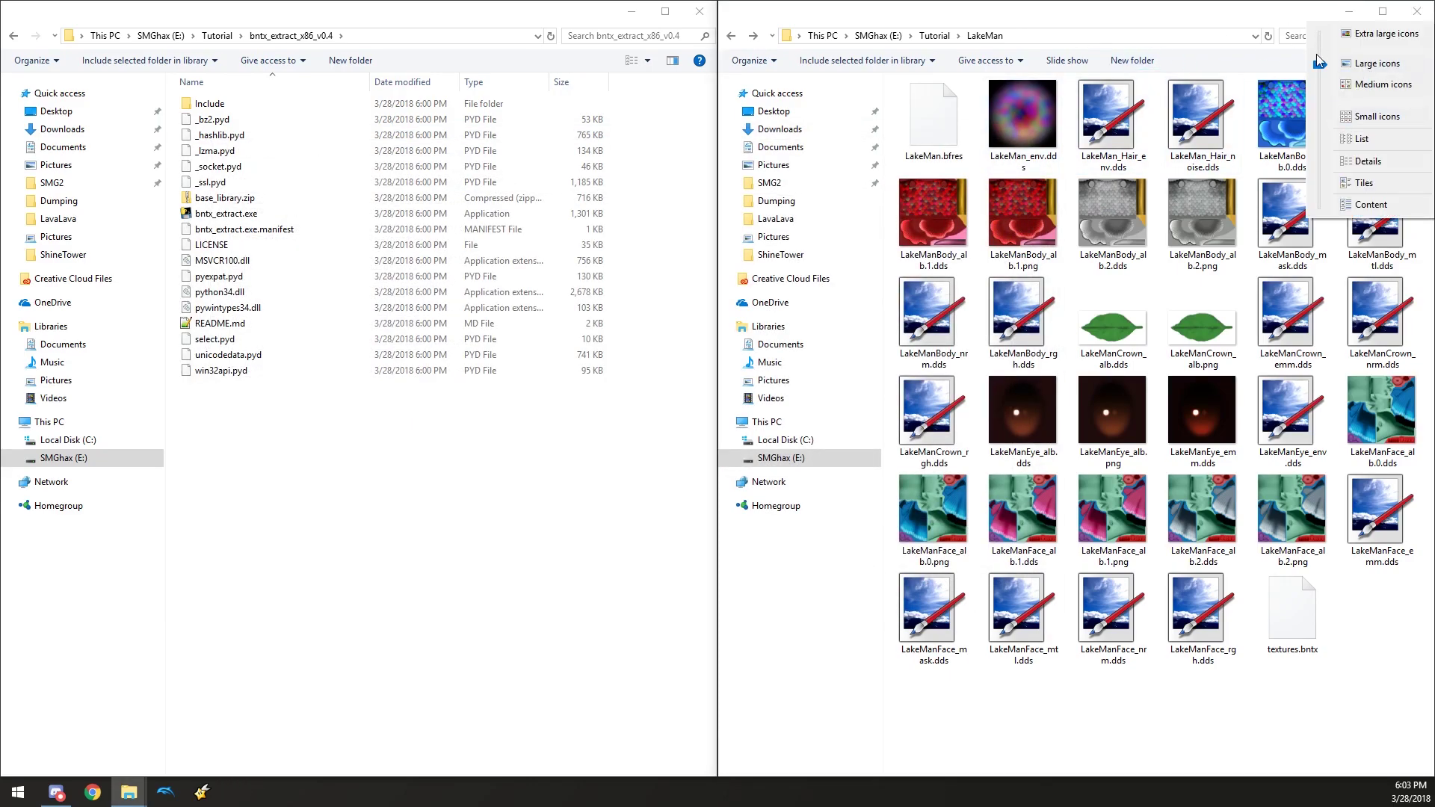
{"action": "left_click_drag", "start_coordinate": [1320, 68], "coordinate": [1329, 172]}
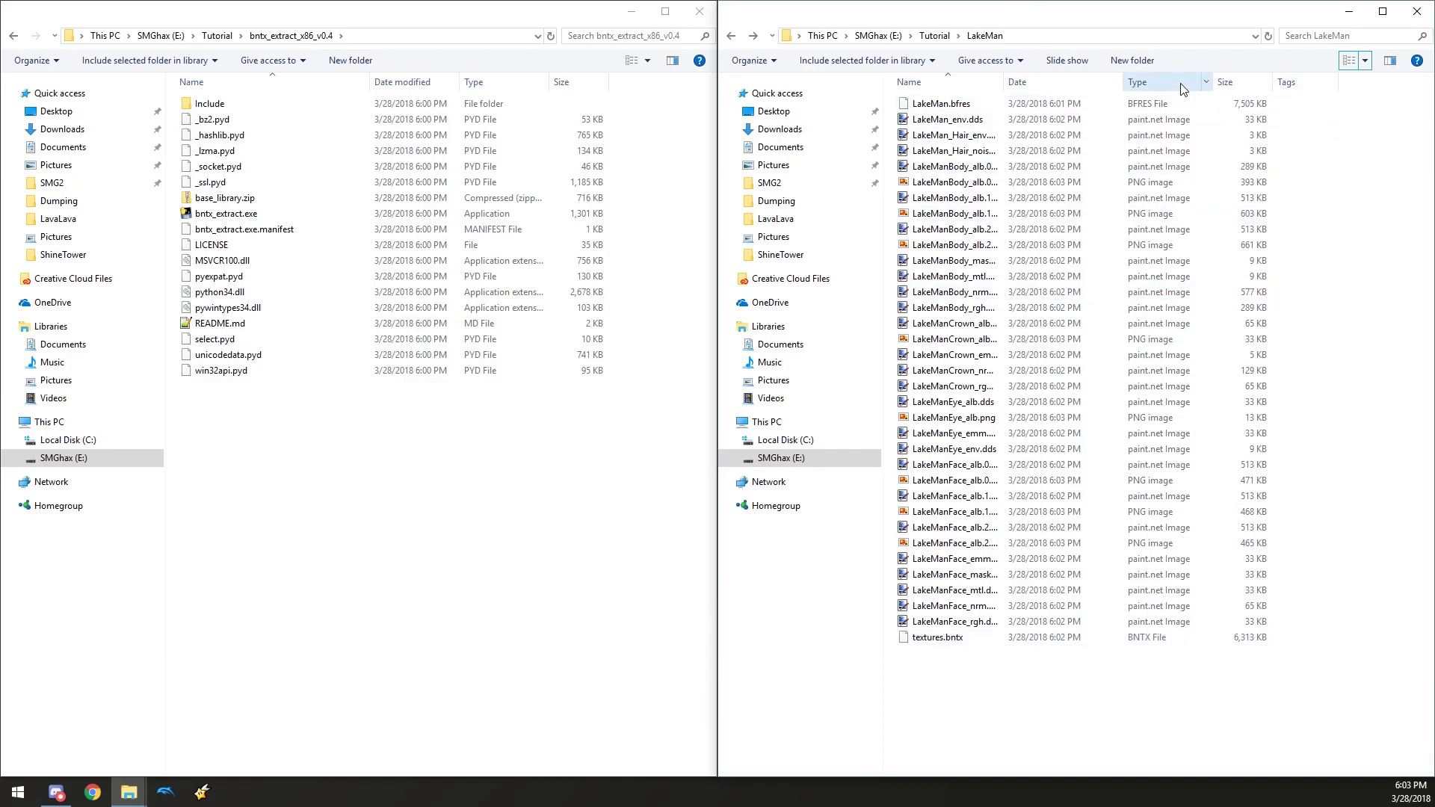
{"action": "left_click", "coordinate": [1144, 82]}
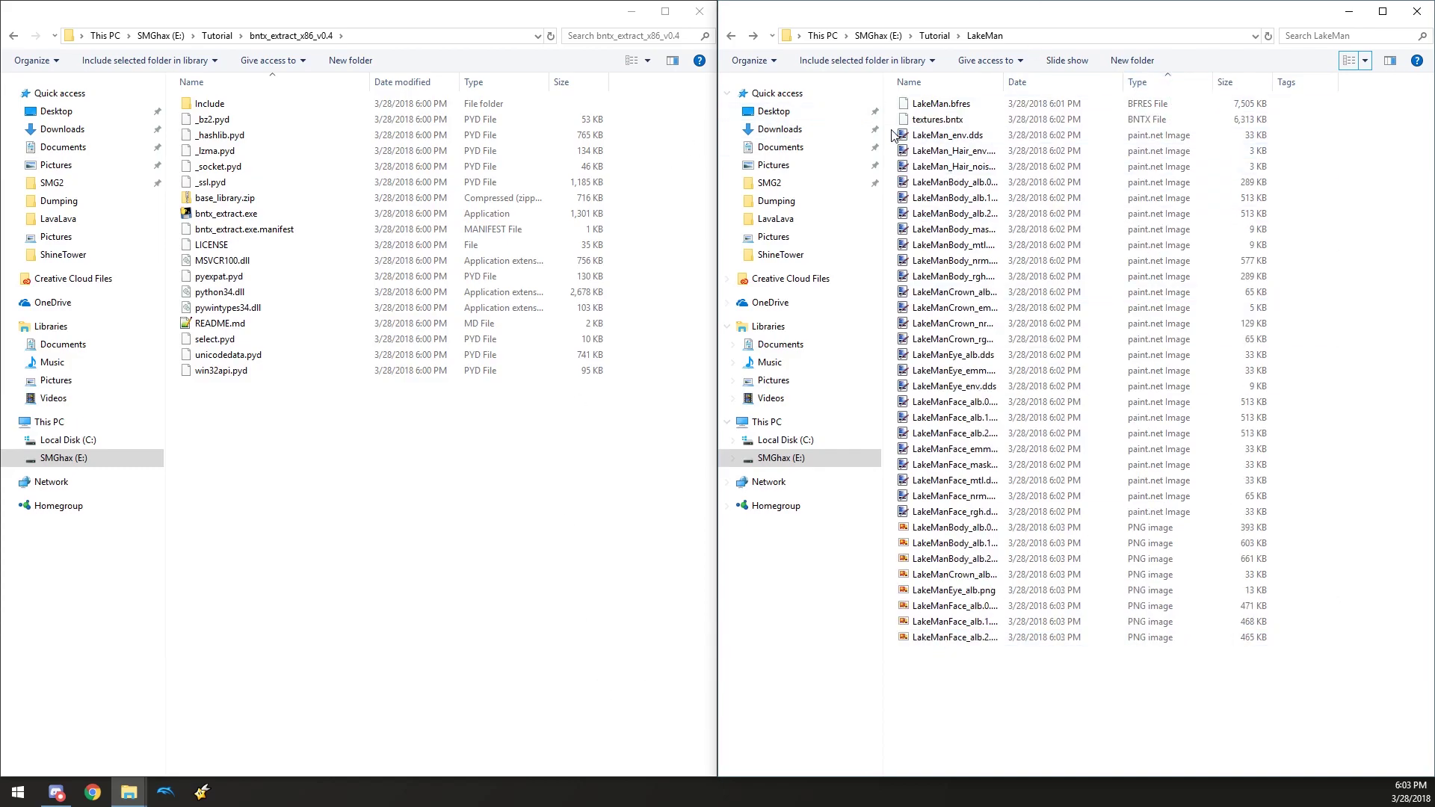
{"action": "left_click_drag", "start_coordinate": [891, 122], "coordinate": [971, 508]}
{"action": "right_click", "coordinate": [958, 514]}
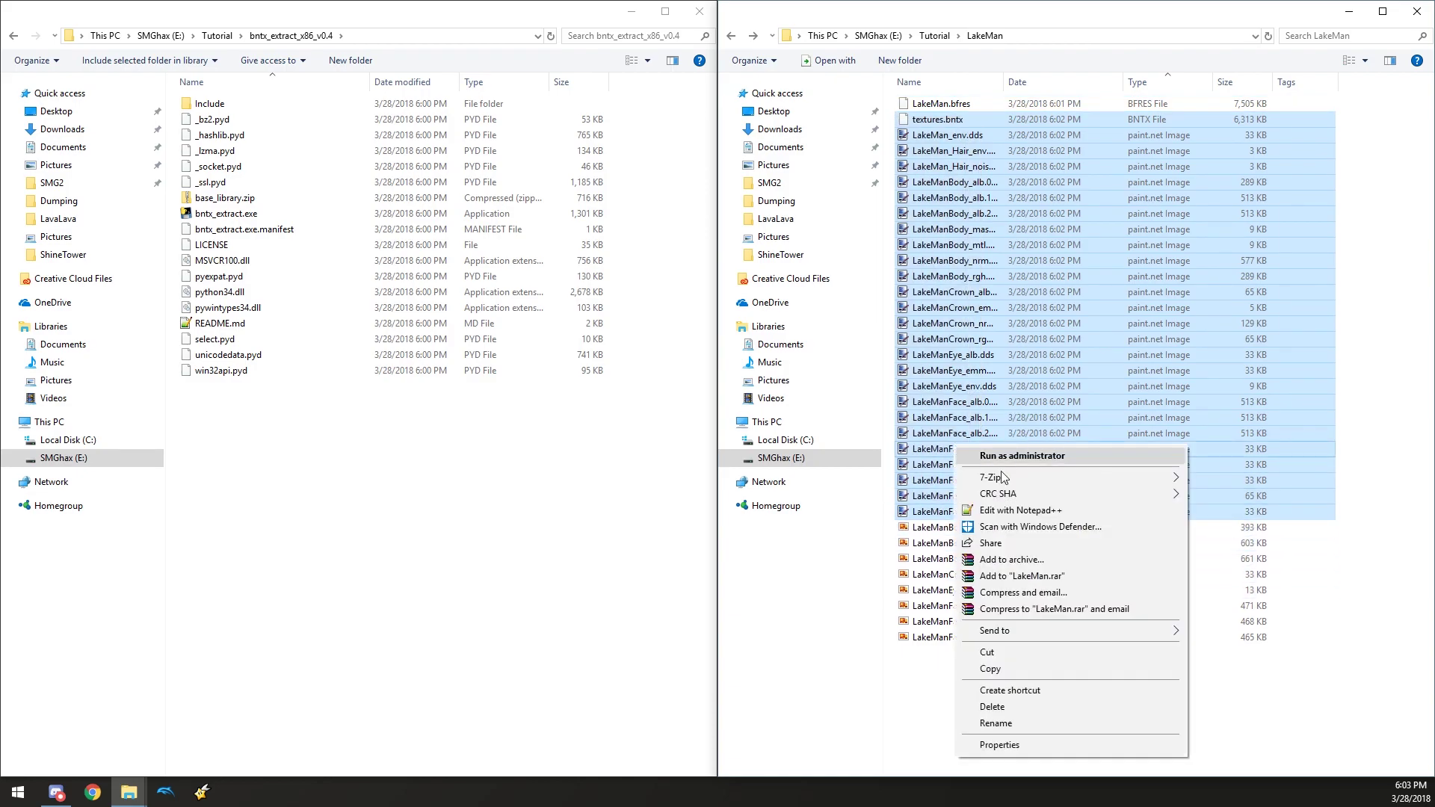
{"action": "left_click", "coordinate": [992, 706]}
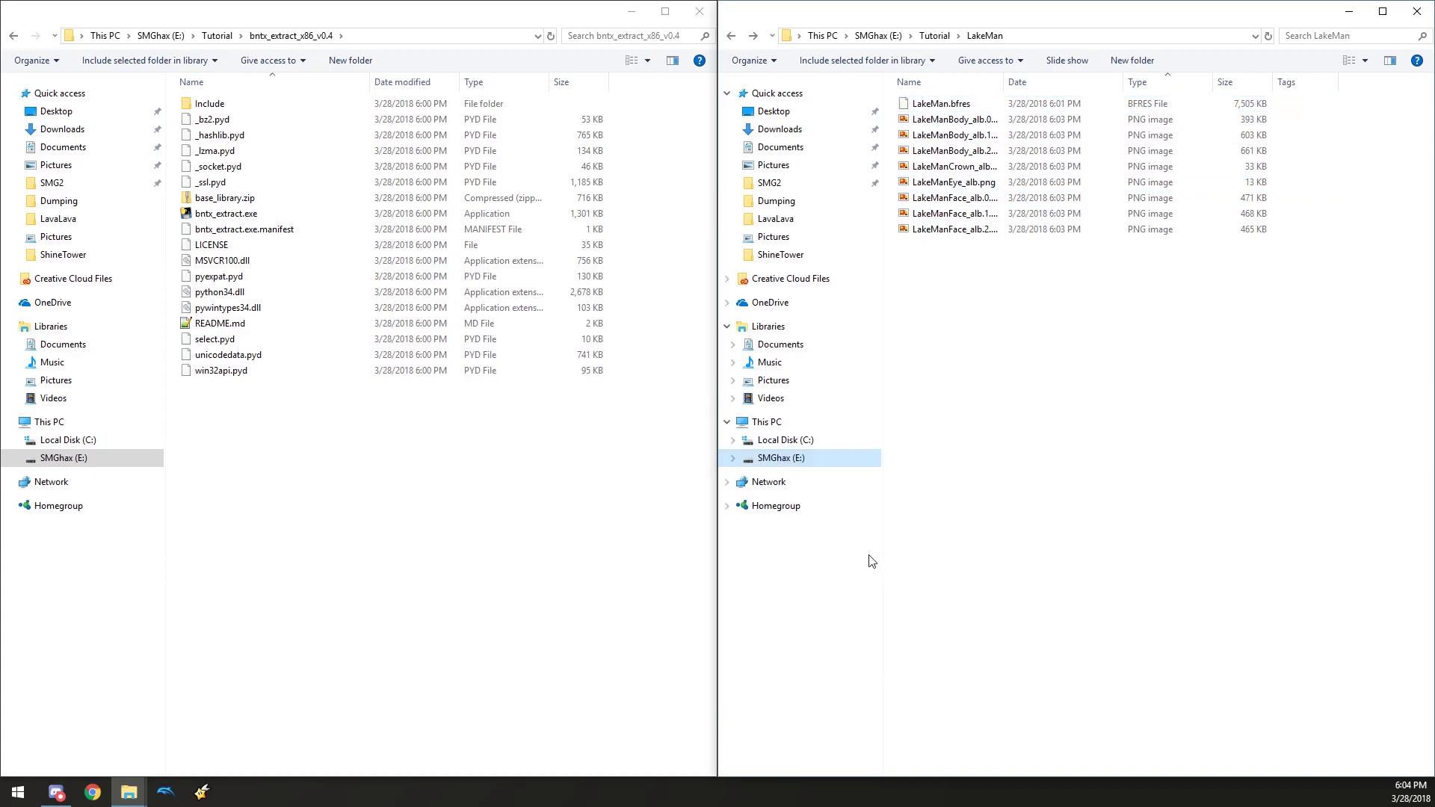
{"action": "left_click", "coordinate": [534, 128]}
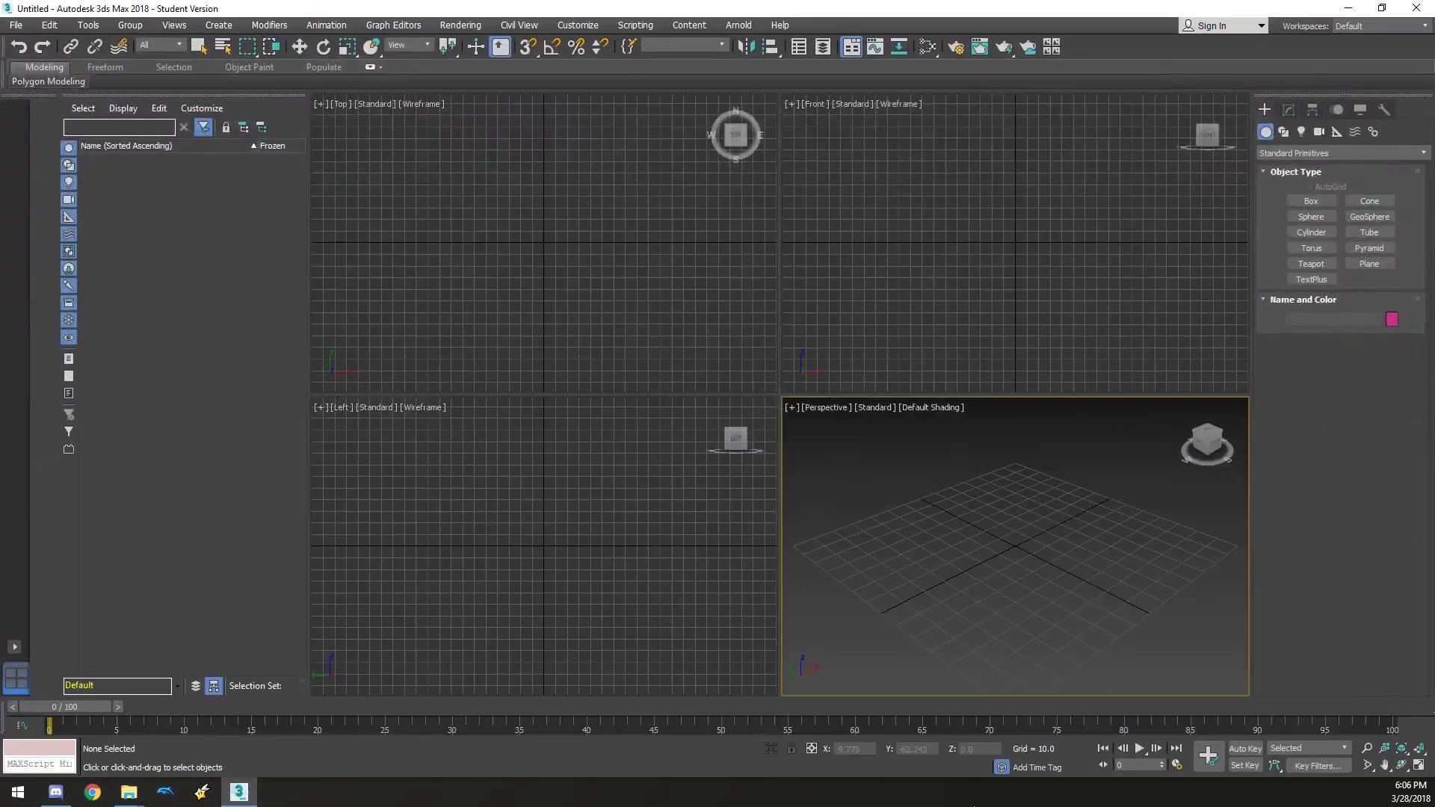
Start a new empty scene with File > New.
{"action": "left_click", "coordinate": [16, 27]}
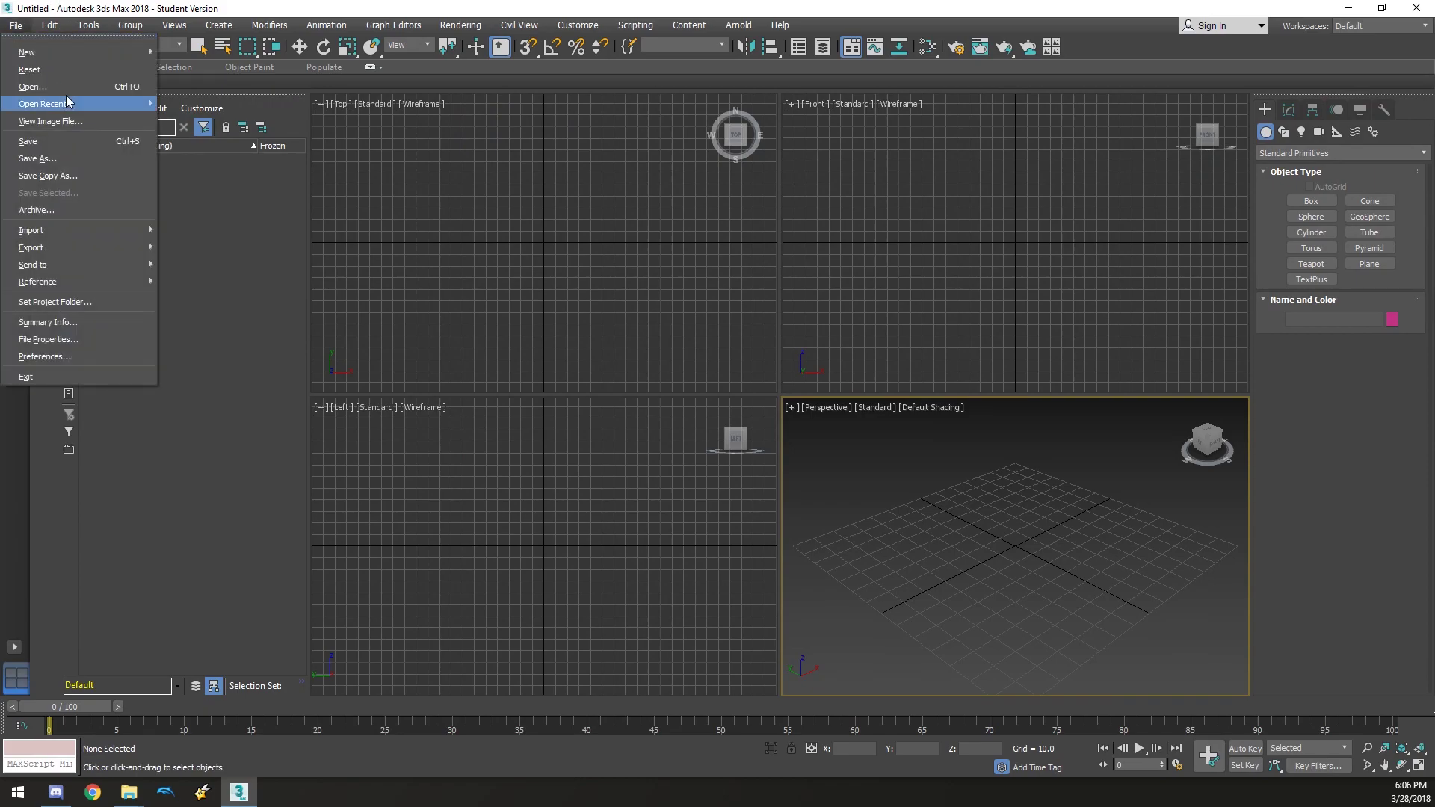
{"action": "mouse_move", "coordinate": [71, 53]}
{"action": "left_click", "coordinate": [187, 66]}
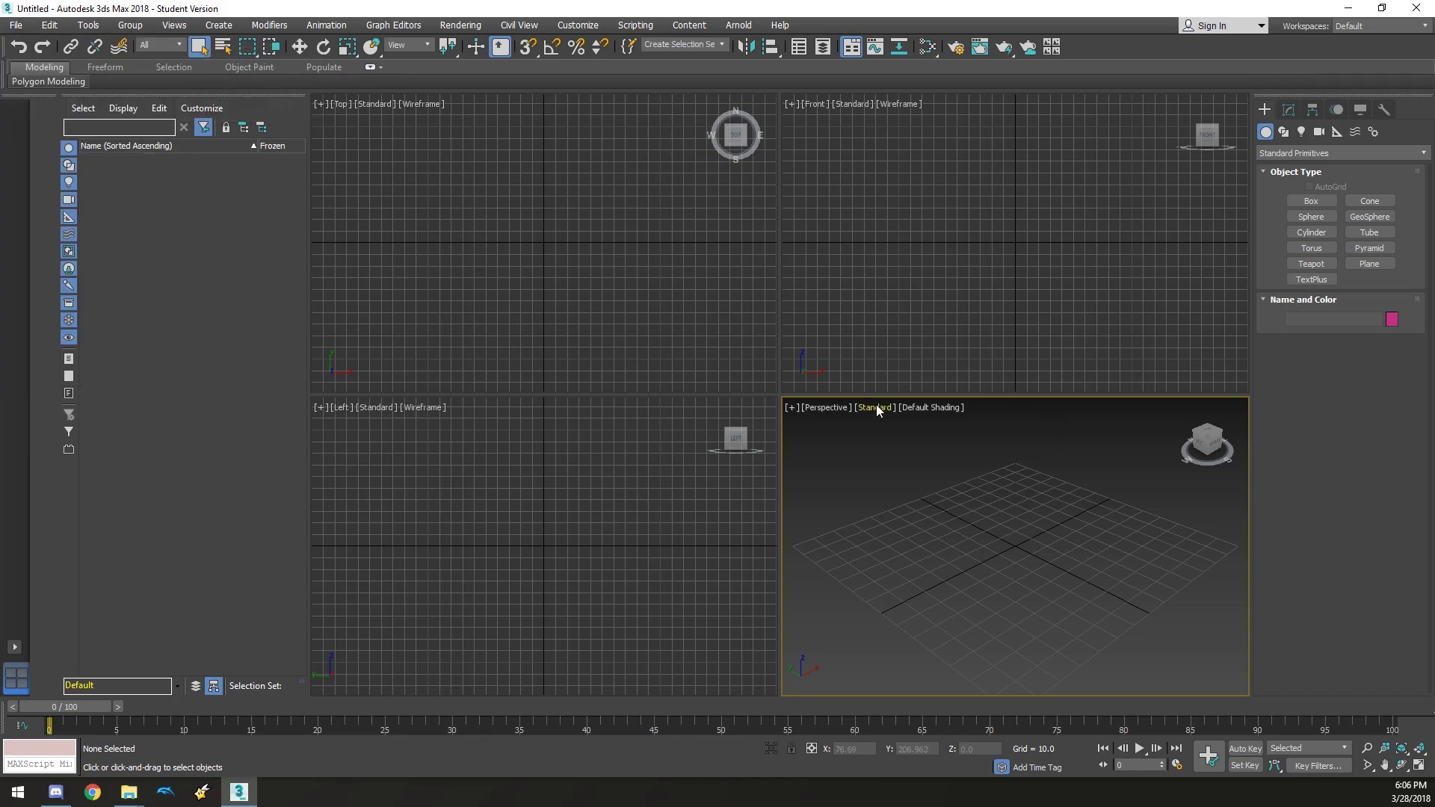
Run the script E:\Tutorial\BFRES_Script_R6.5.ms via Scripting > Run Script.
{"action": "left_click", "coordinate": [639, 25]}
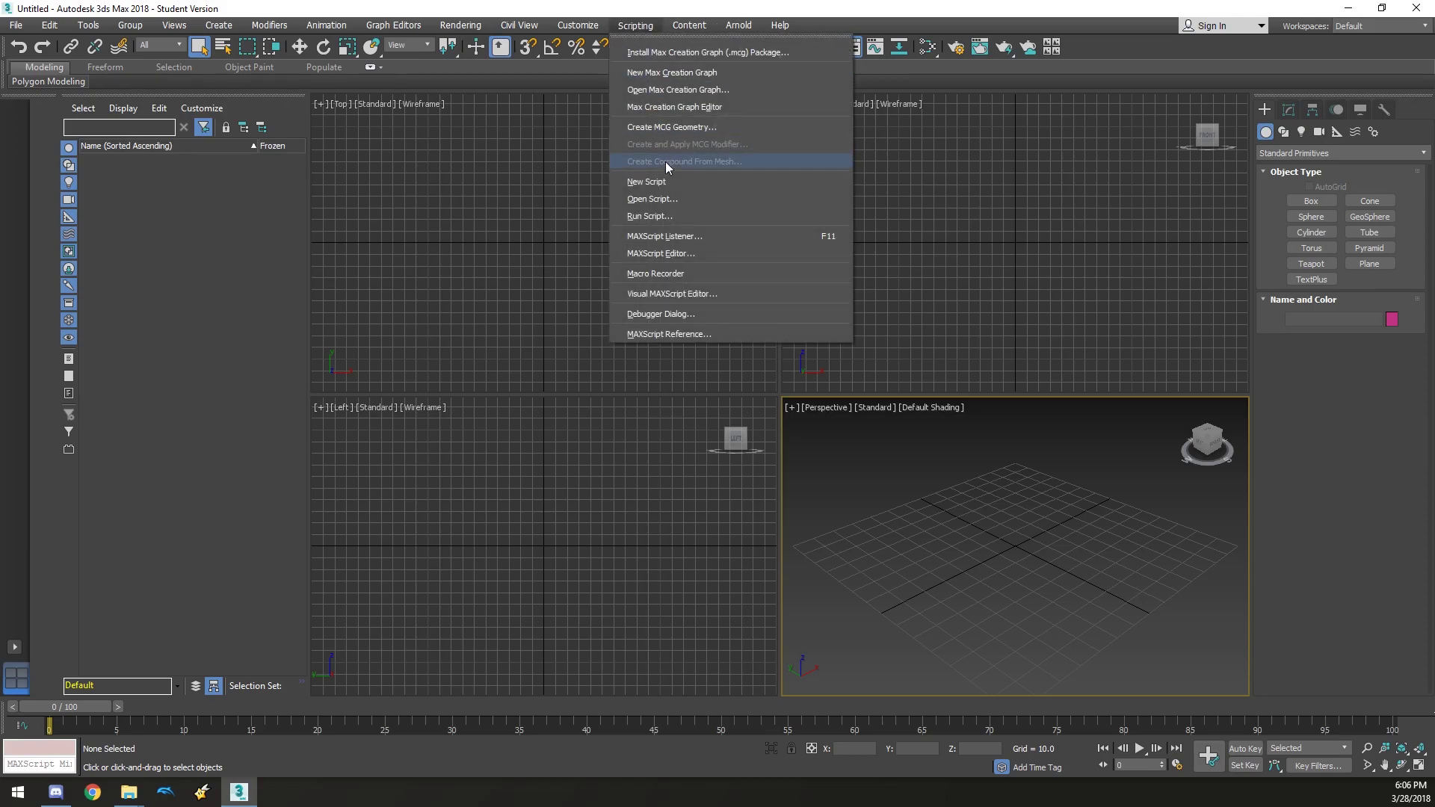
{"action": "left_click", "coordinate": [632, 198]}
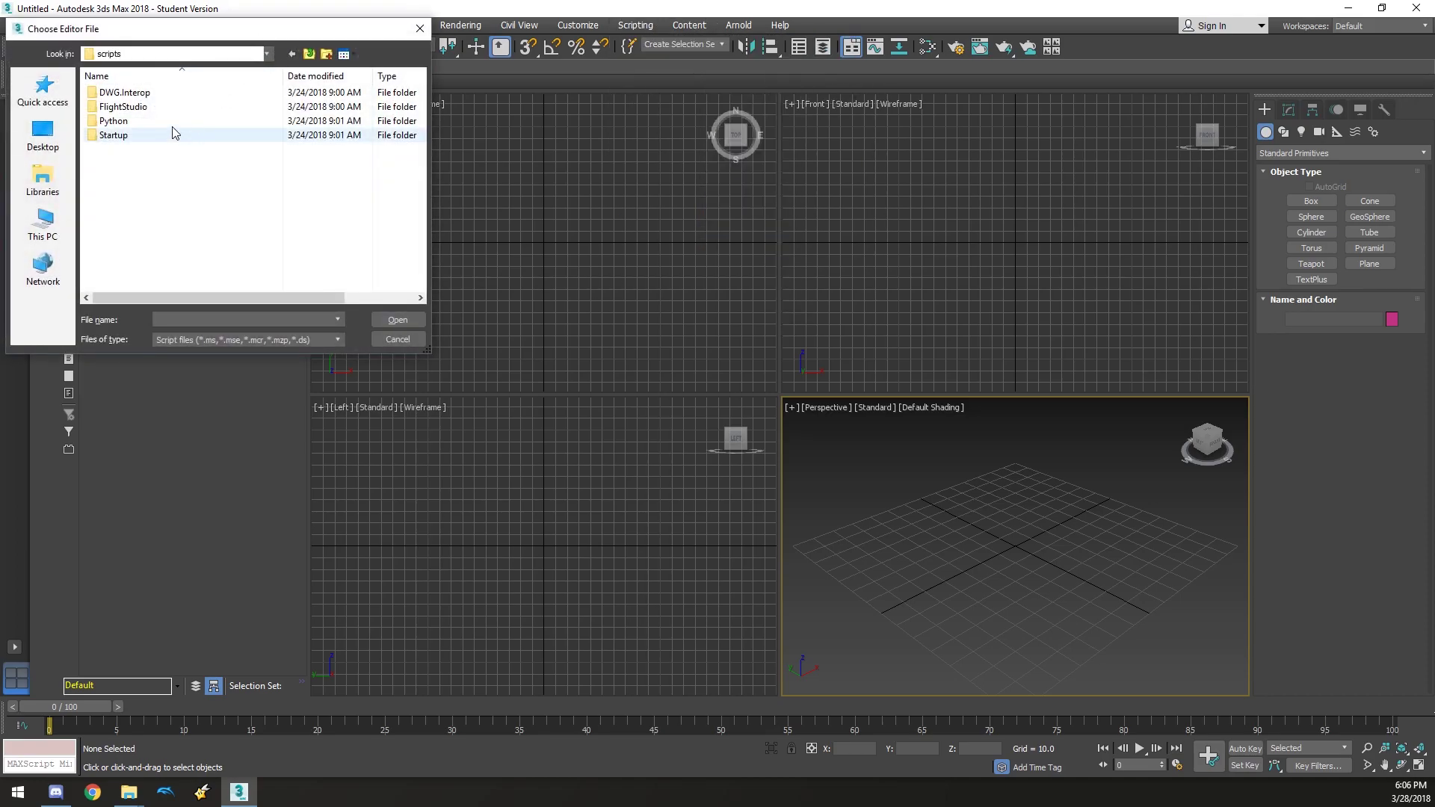
{"action": "left_click", "coordinate": [52, 213]}
{"action": "double_click", "coordinate": [133, 150]}
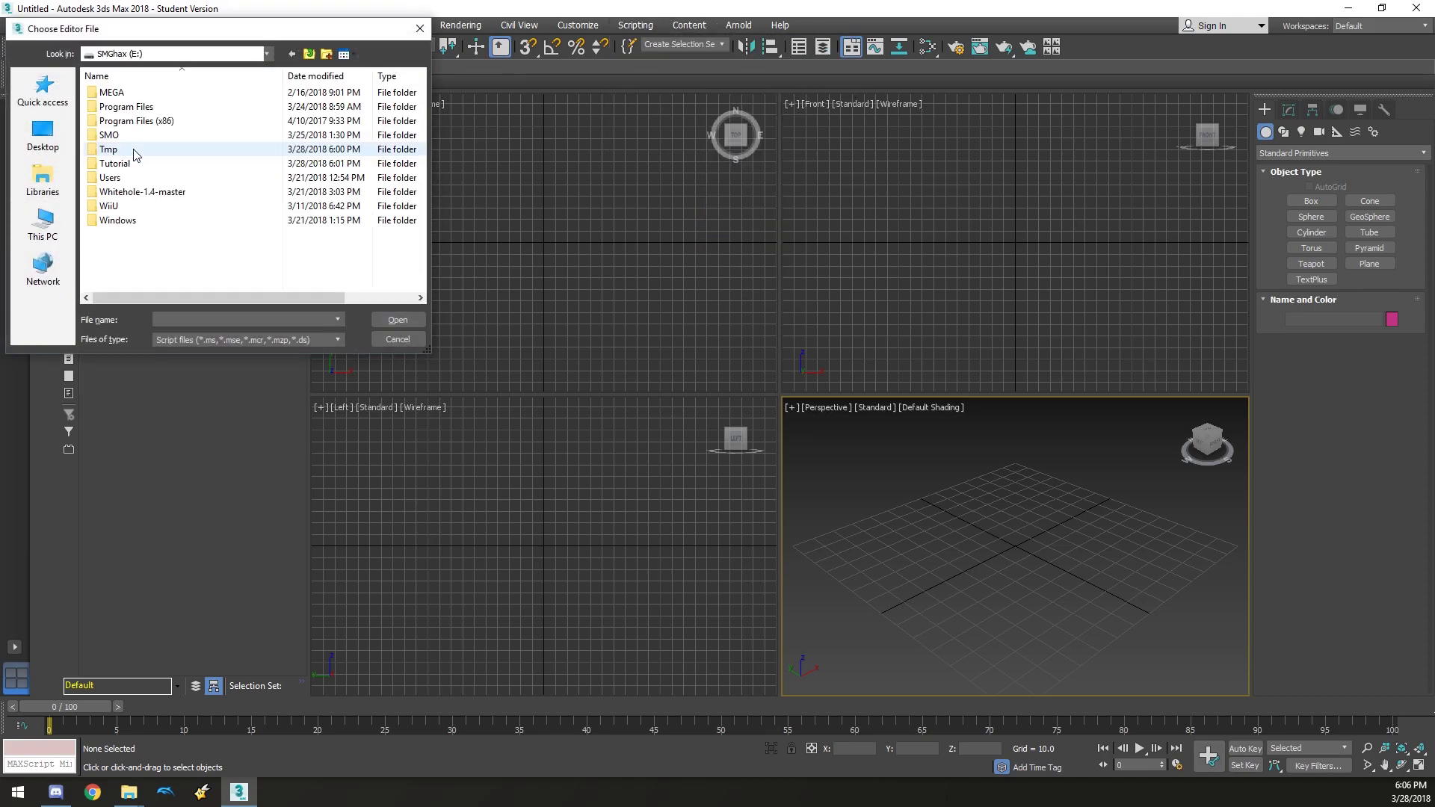
{"action": "double_click", "coordinate": [123, 162]}
{"action": "double_click", "coordinate": [119, 150]}
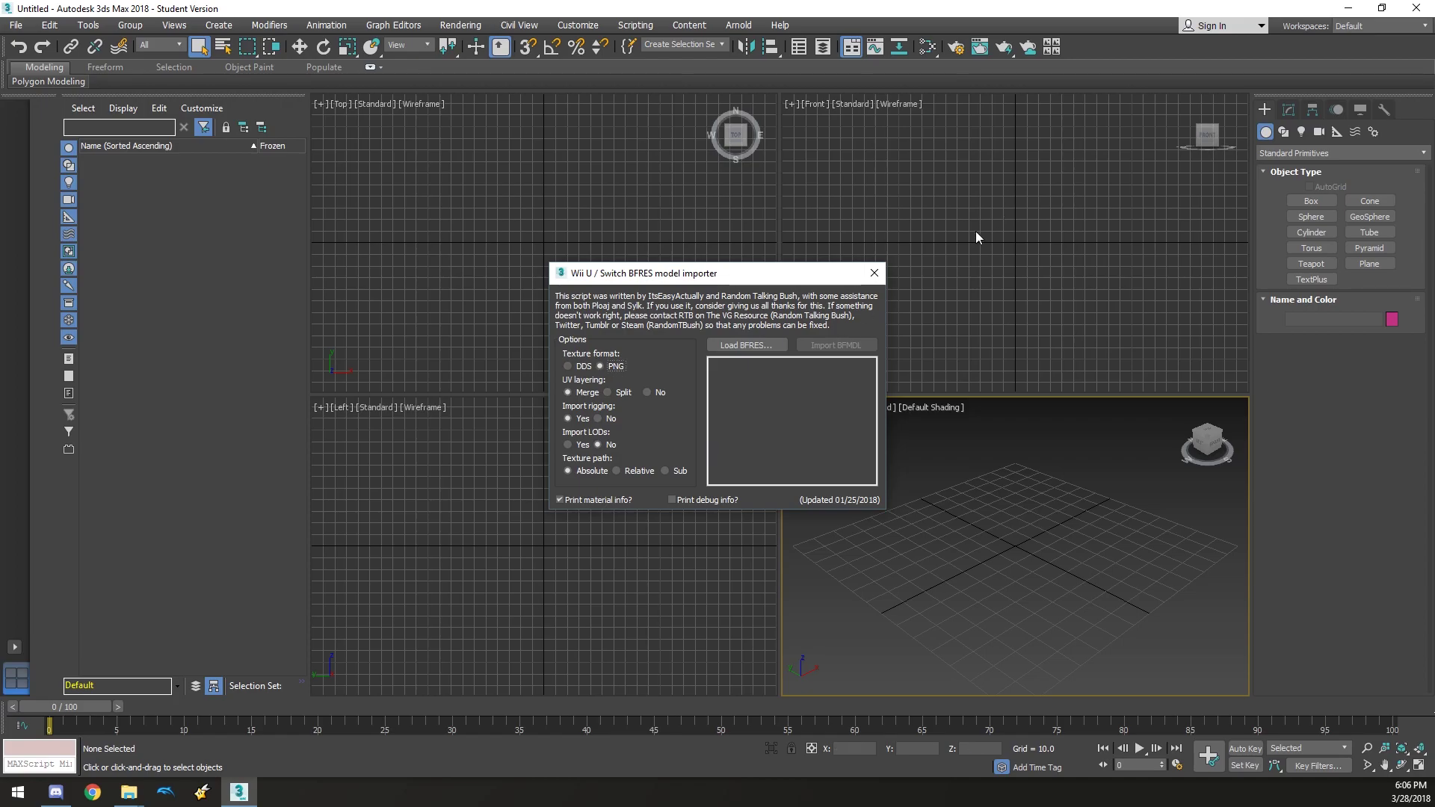
Load LakeMan\LakeMan.bfres in the importer, import its model, and close the importer.
{"action": "left_click", "coordinate": [777, 346]}
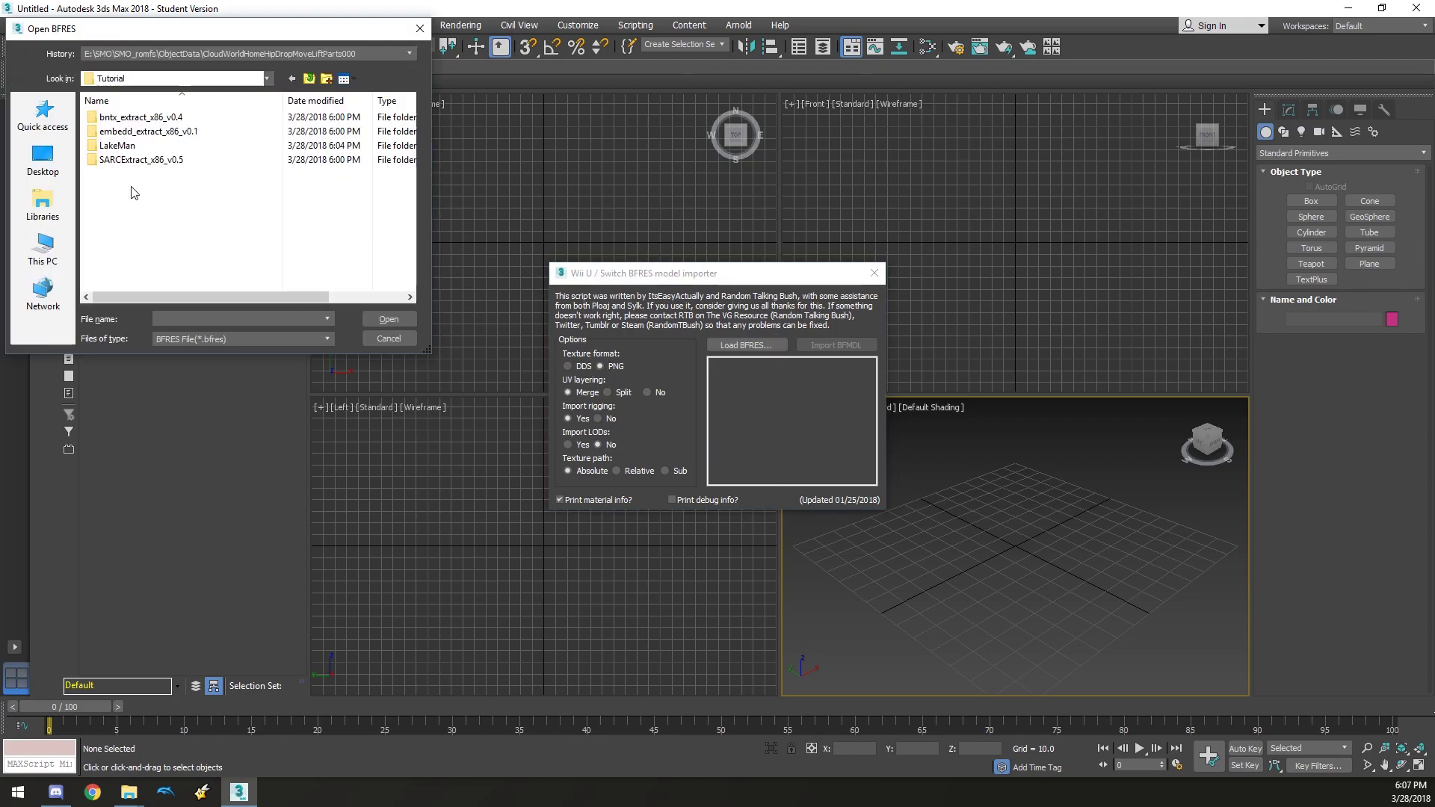
{"action": "double_click", "coordinate": [142, 146]}
{"action": "double_click", "coordinate": [134, 142]}
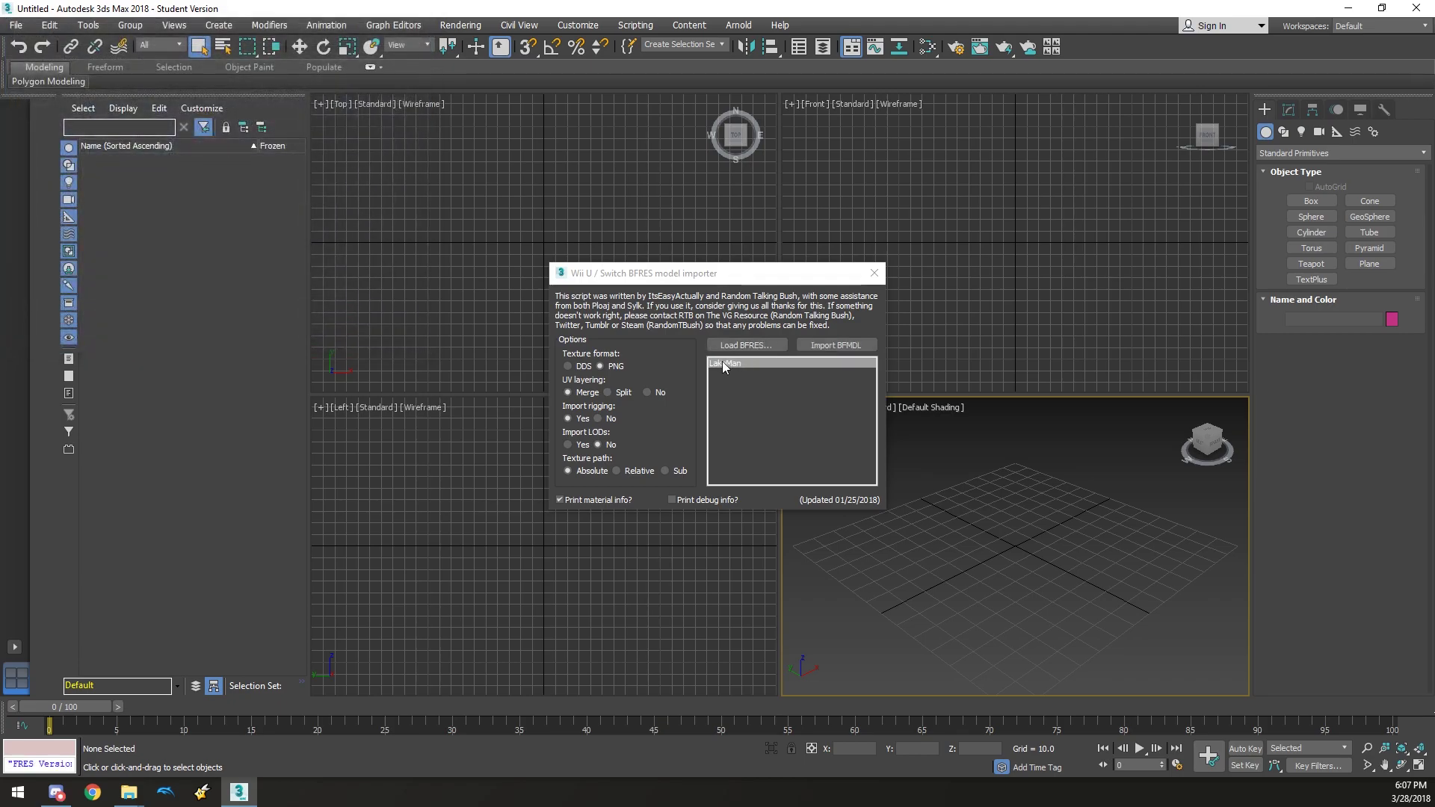
{"action": "left_click", "coordinate": [854, 344]}
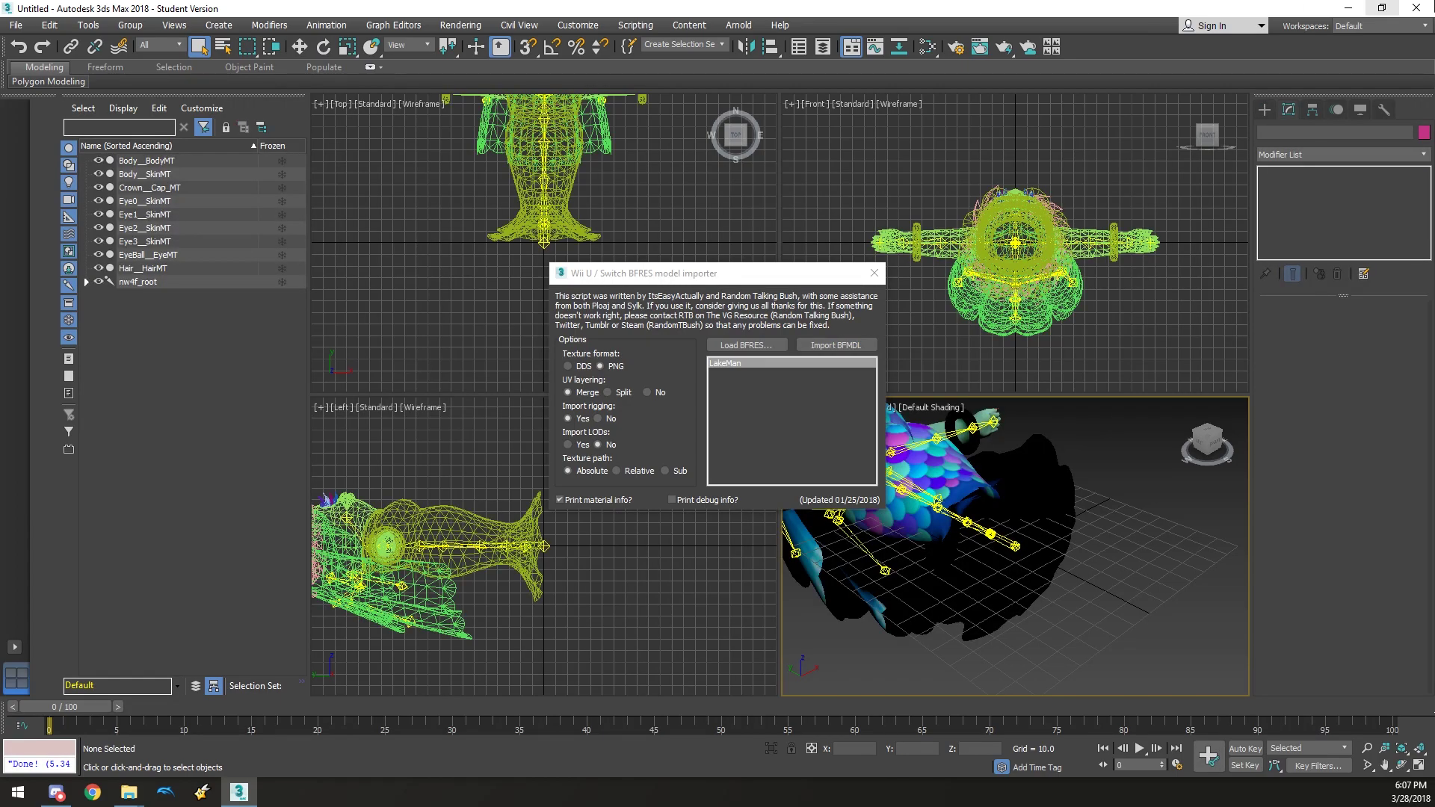
{"action": "left_click", "coordinate": [874, 273]}
{"action": "middle_click_drag", "start_coordinate": [926, 501], "coordinate": [959, 612]}
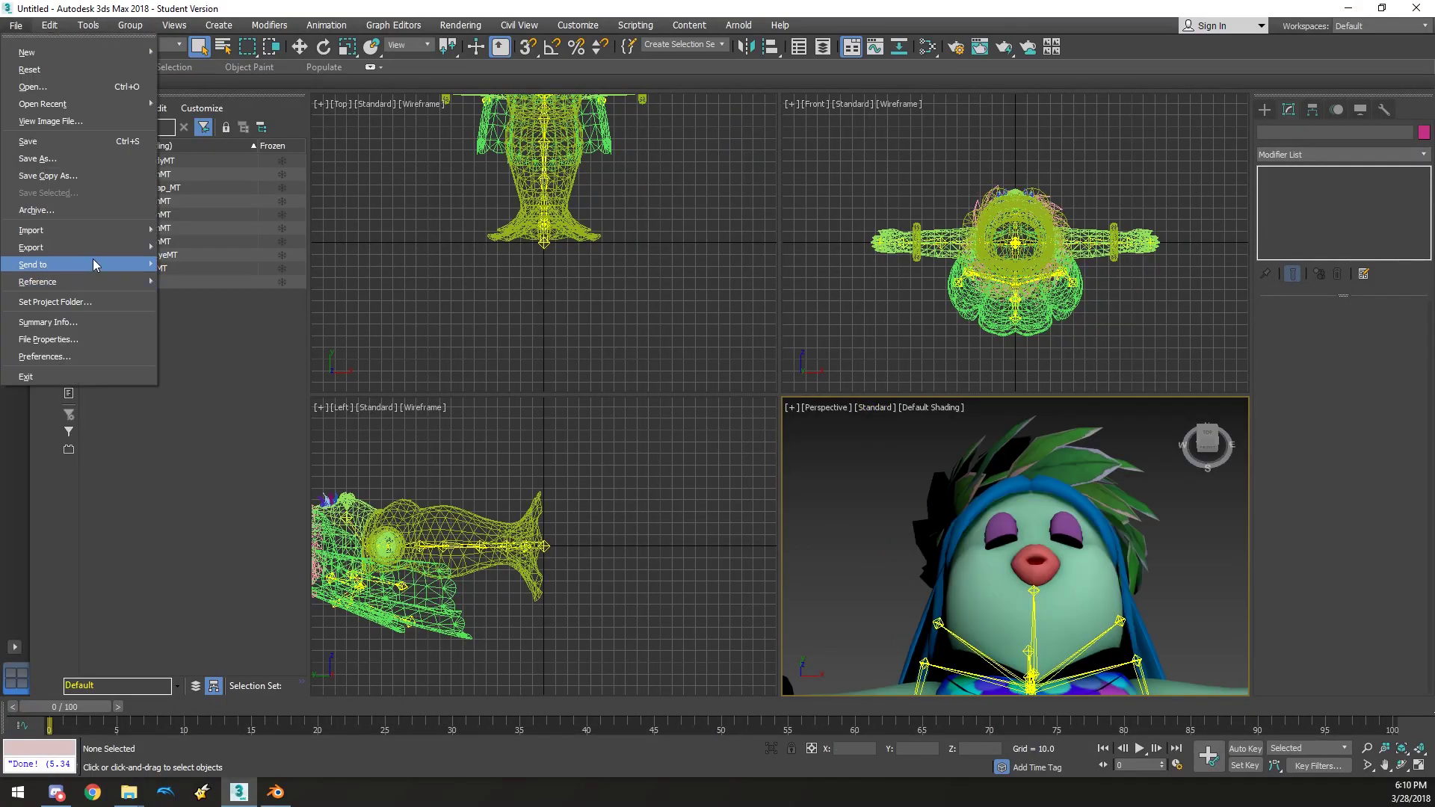
Export the scene as LakeMan.obj to the LakeMan folder using the gw::OBJ-Exporter format.
{"action": "mouse_move", "coordinate": [97, 248]}
{"action": "left_click", "coordinate": [183, 254]}
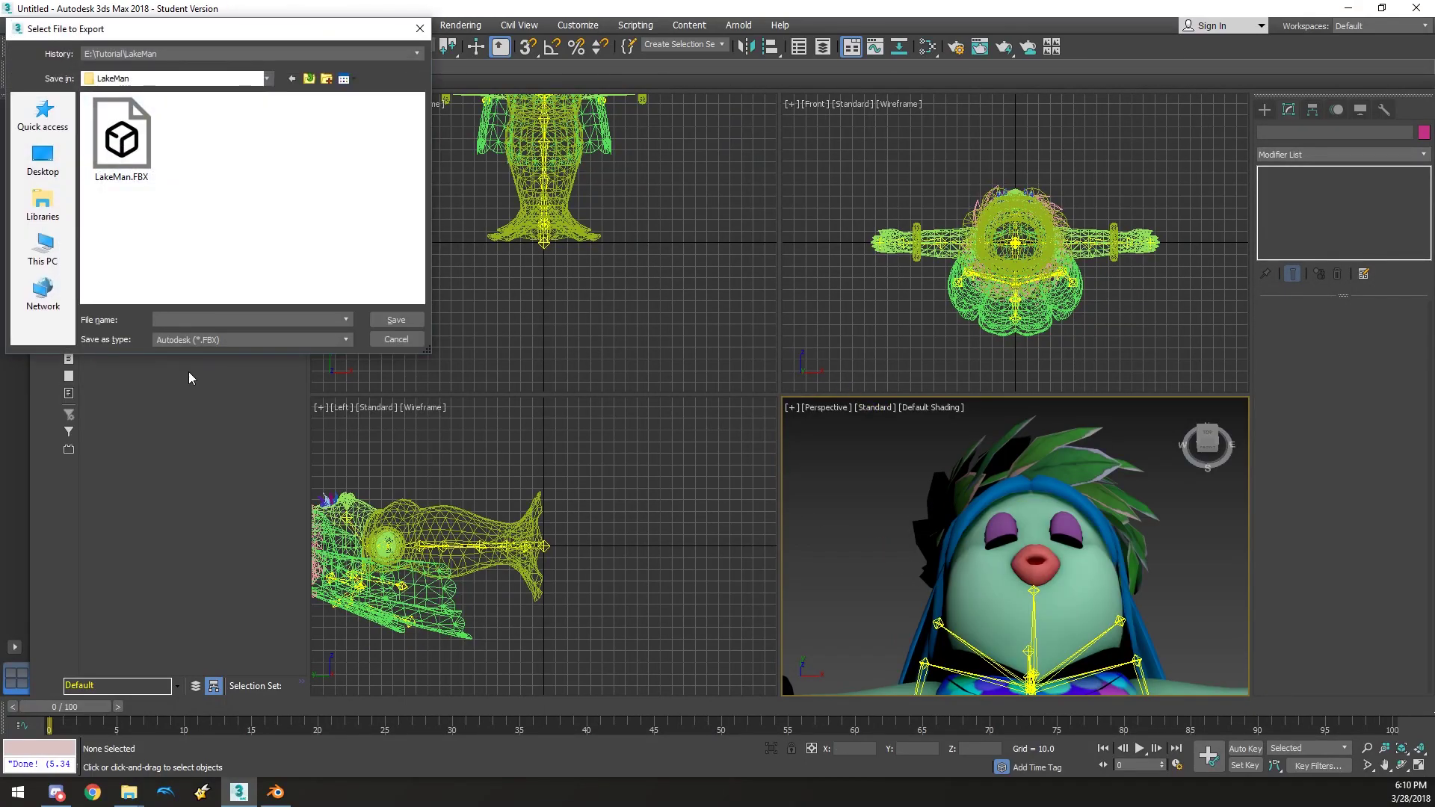
{"action": "left_click", "coordinate": [276, 340]}
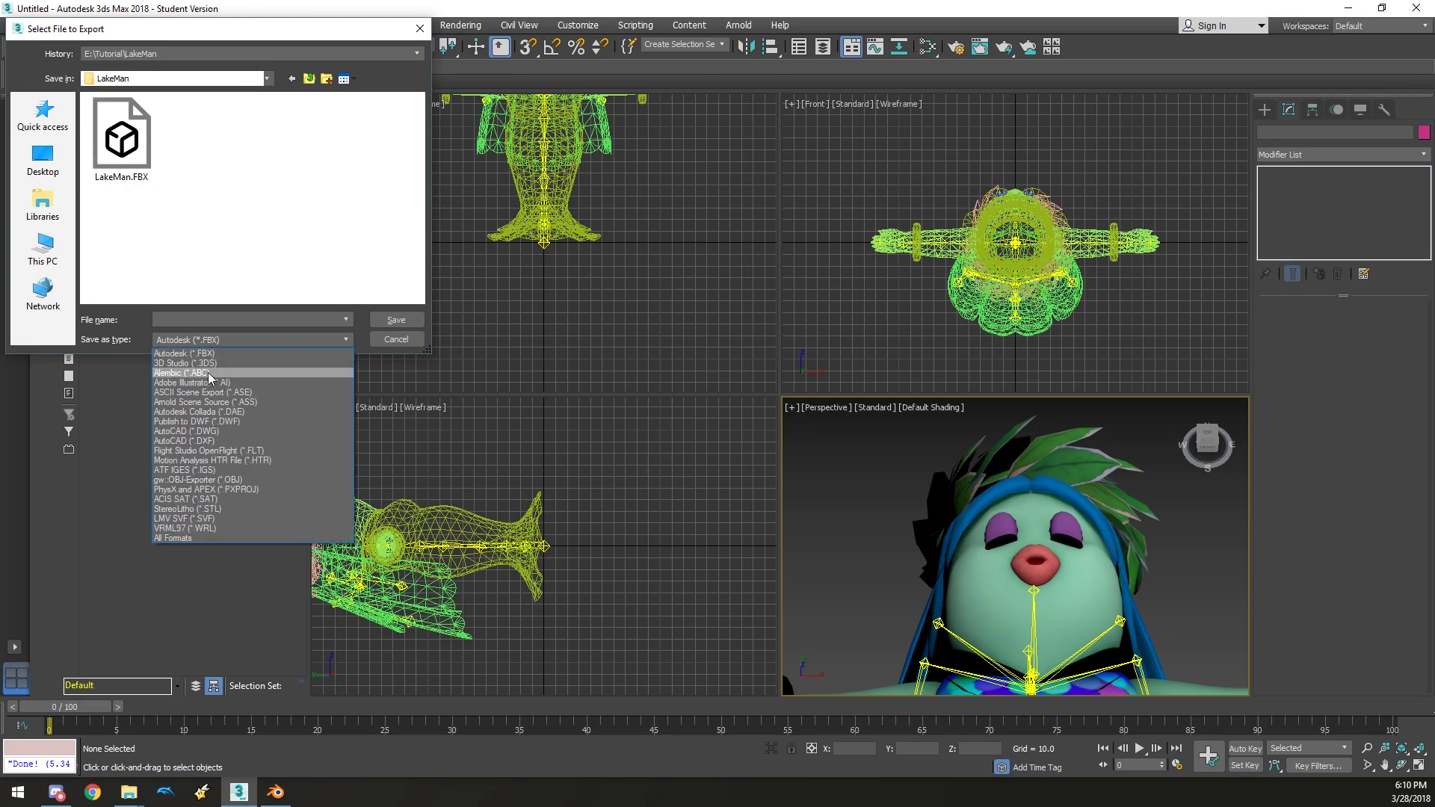
{"action": "left_click", "coordinate": [224, 479]}
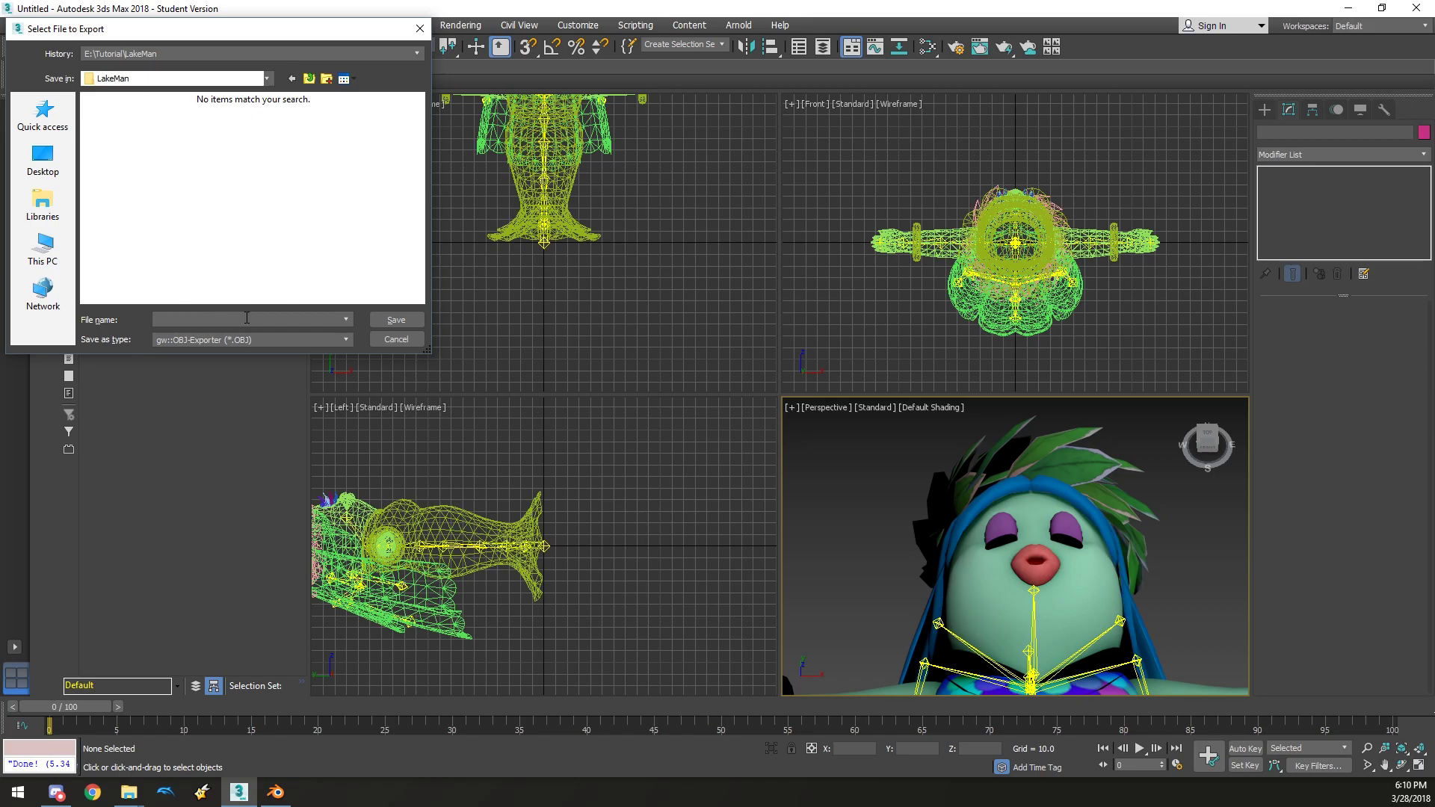
{"action": "type", "text": "LakeMan"}
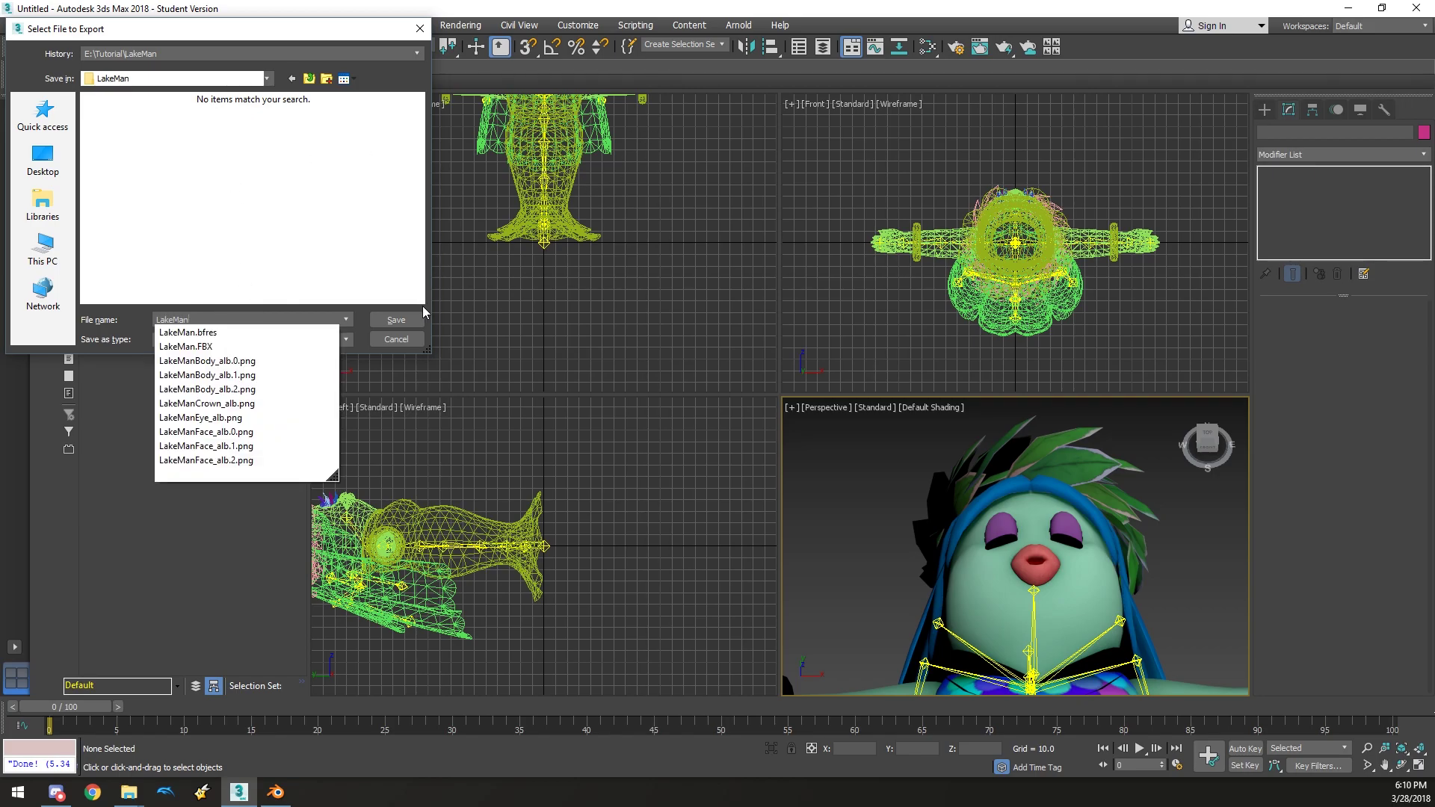
{"action": "left_click", "coordinate": [407, 319]}
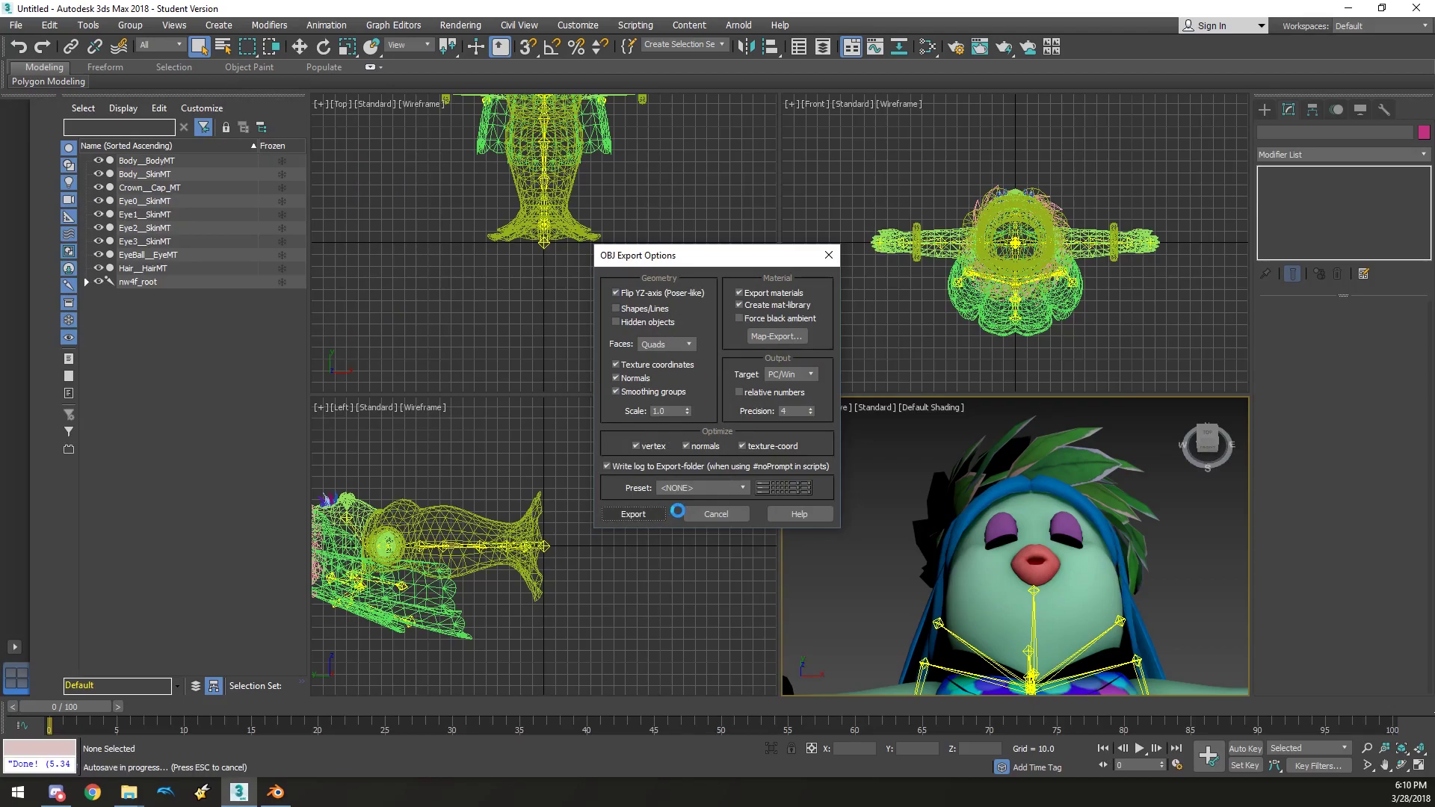
{"action": "left_click", "coordinate": [633, 515]}
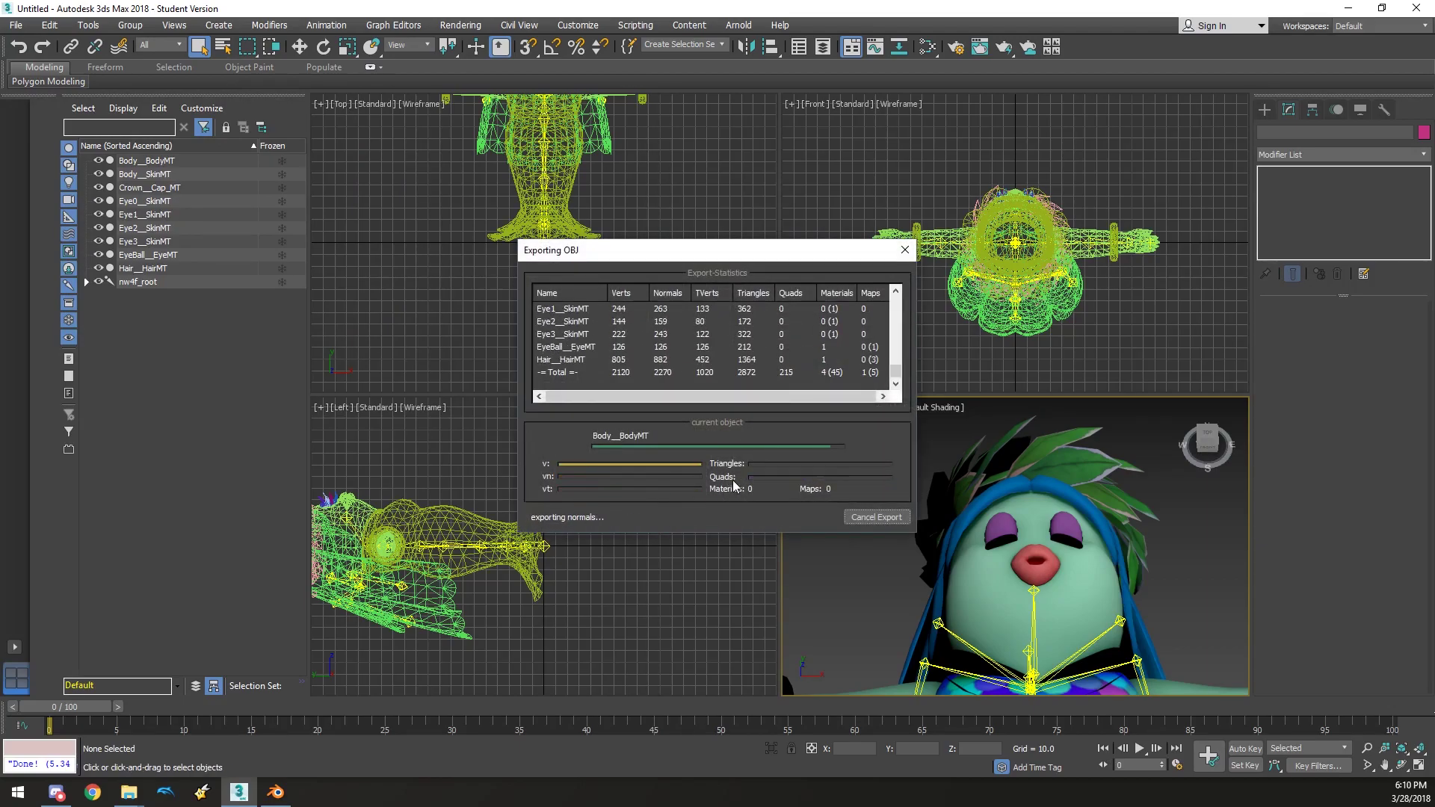
{"action": "left_click", "coordinate": [872, 514]}
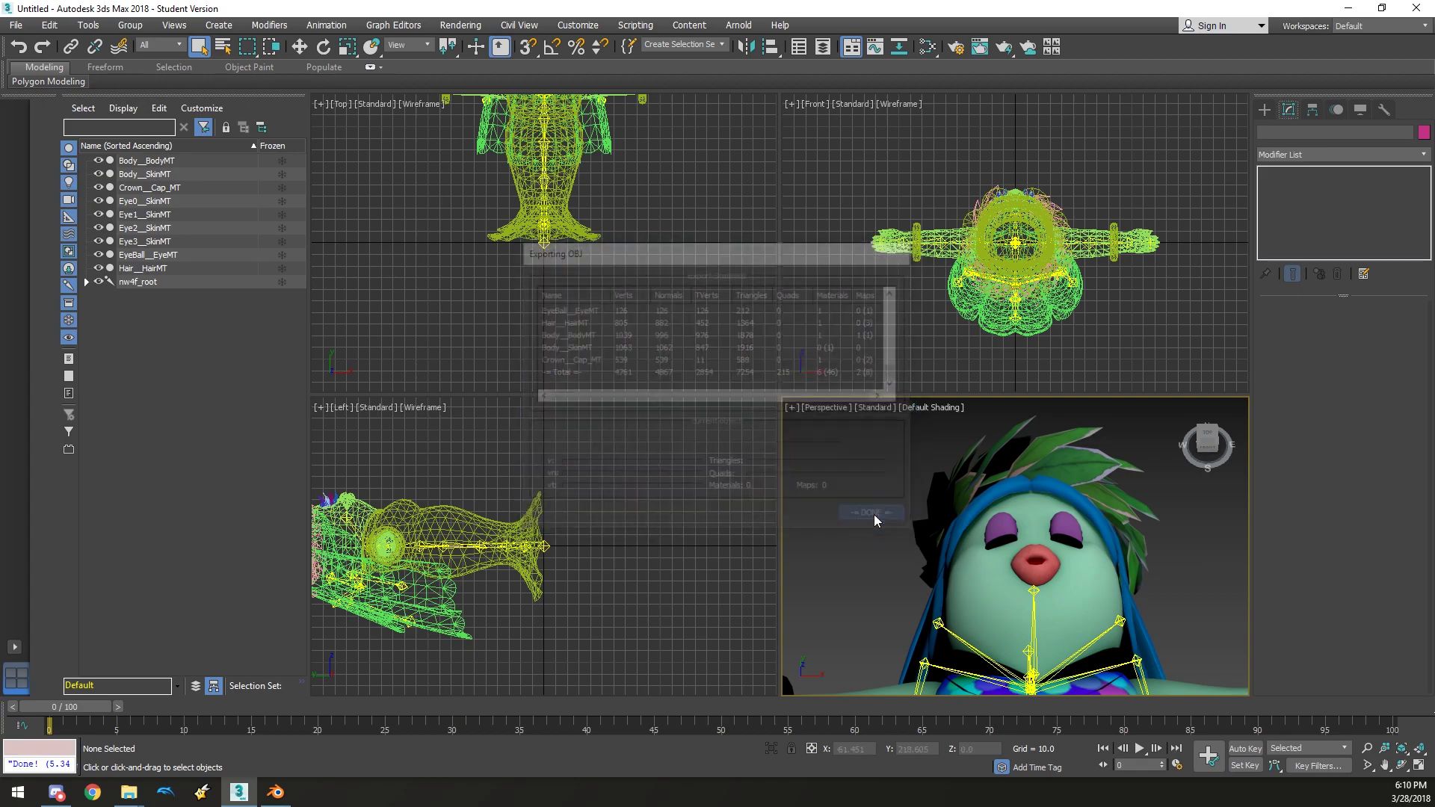
Open the exported LakeMan.obj from the LakeMan folder window.
{"action": "mouse_move", "coordinate": [129, 798]}
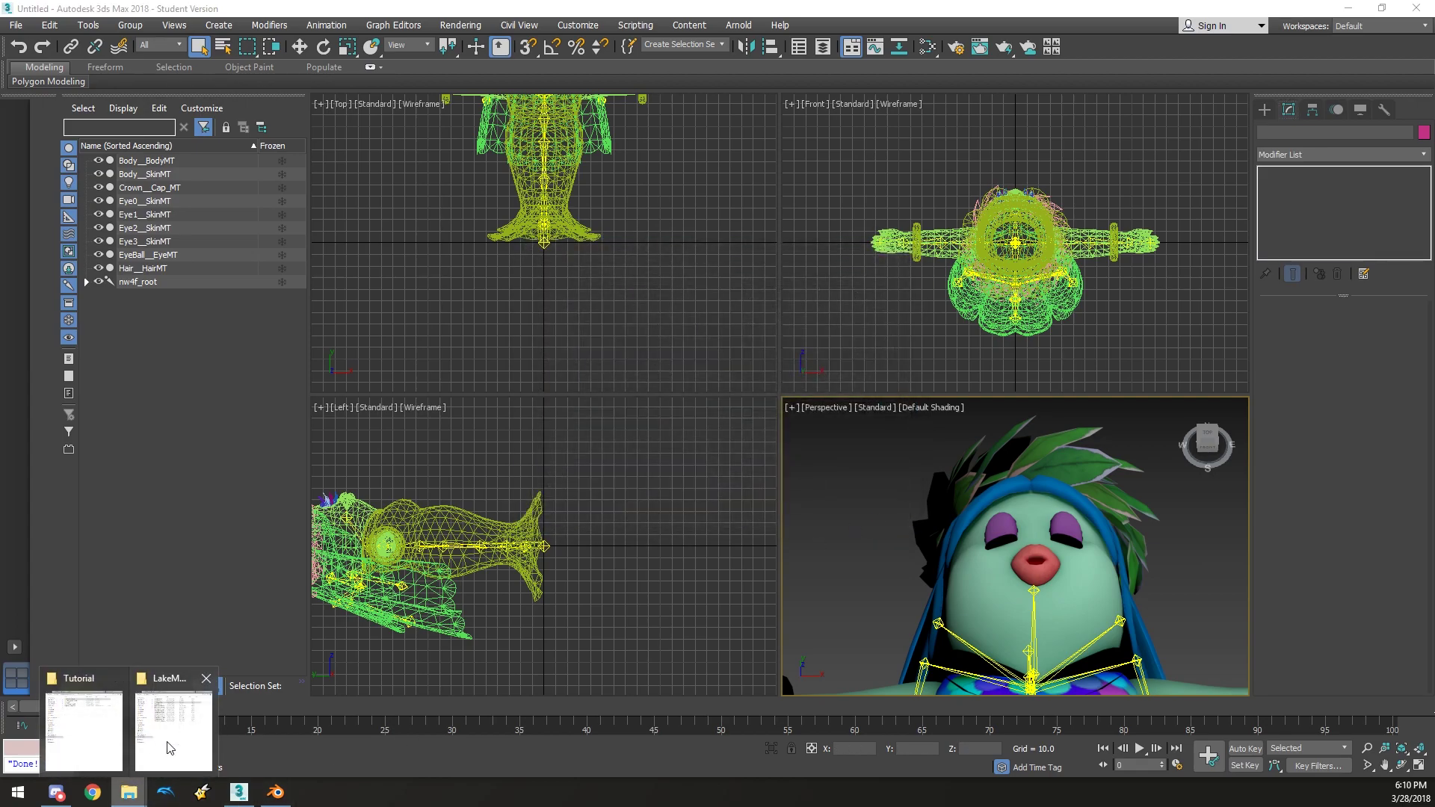
{"action": "left_click", "coordinate": [84, 717]}
{"action": "double_click", "coordinate": [926, 119]}
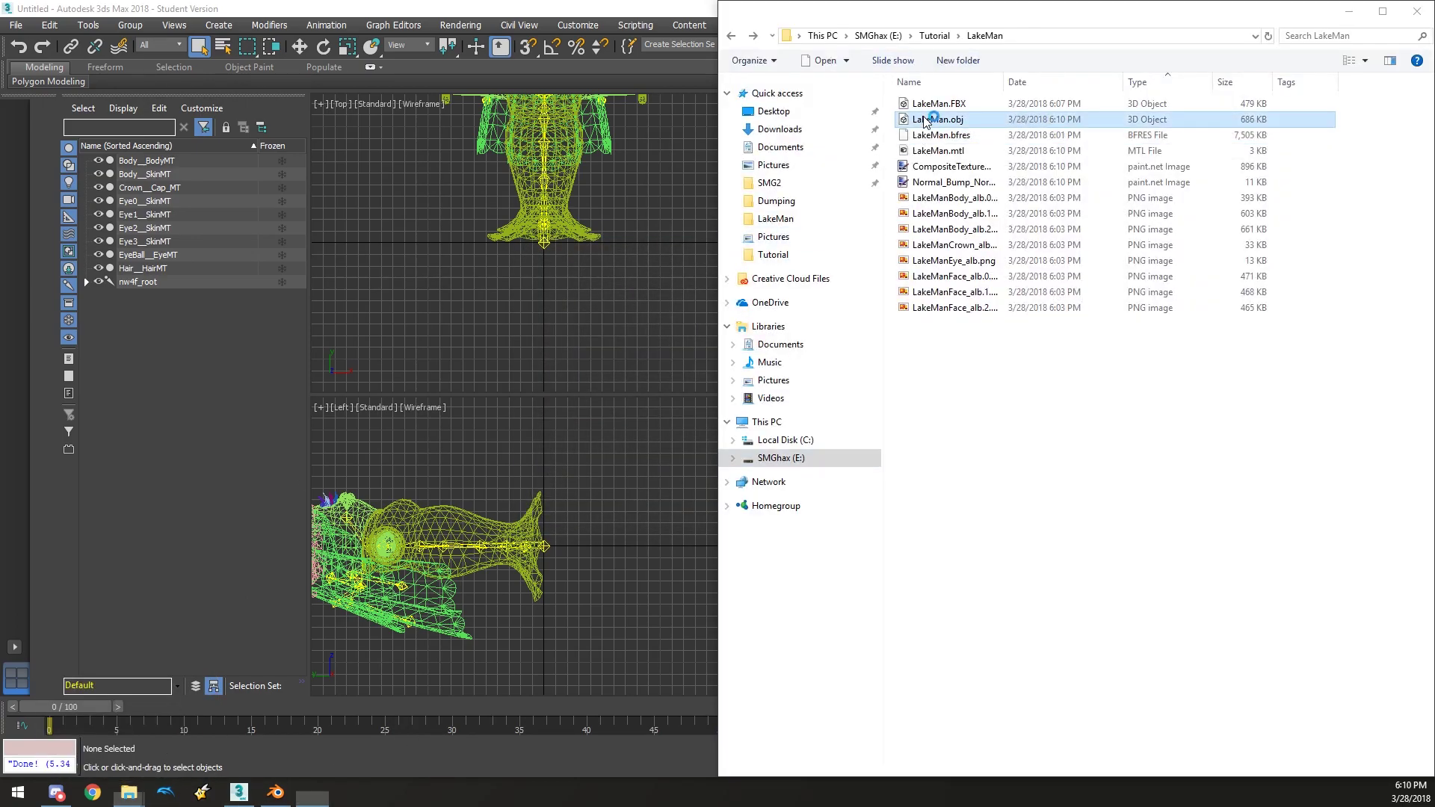